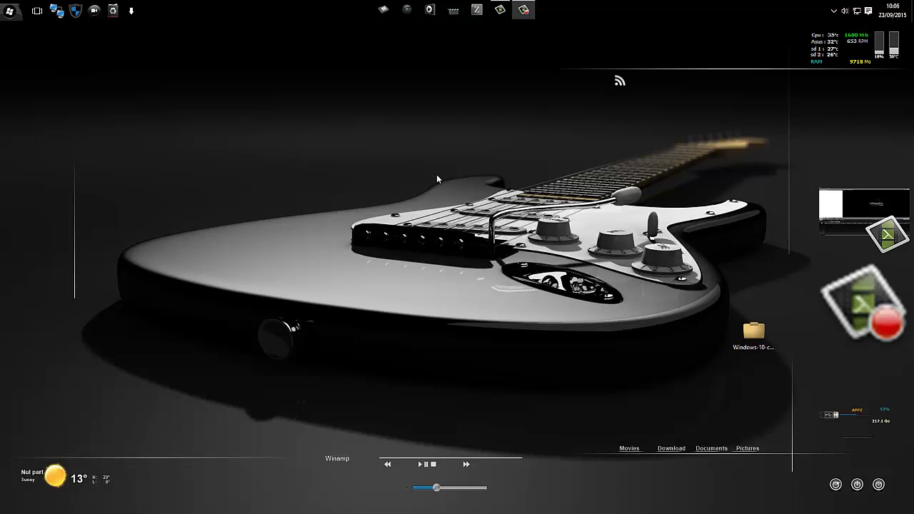
Open a maximized file explorer window and go to the Temp folder inside the Windows folder on drive C:.
left_click(382, 10)
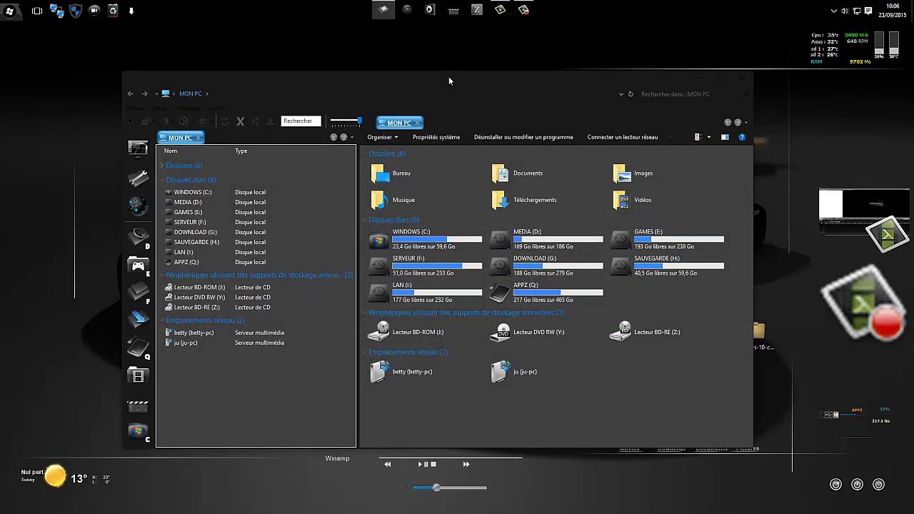
double_click(449, 76)
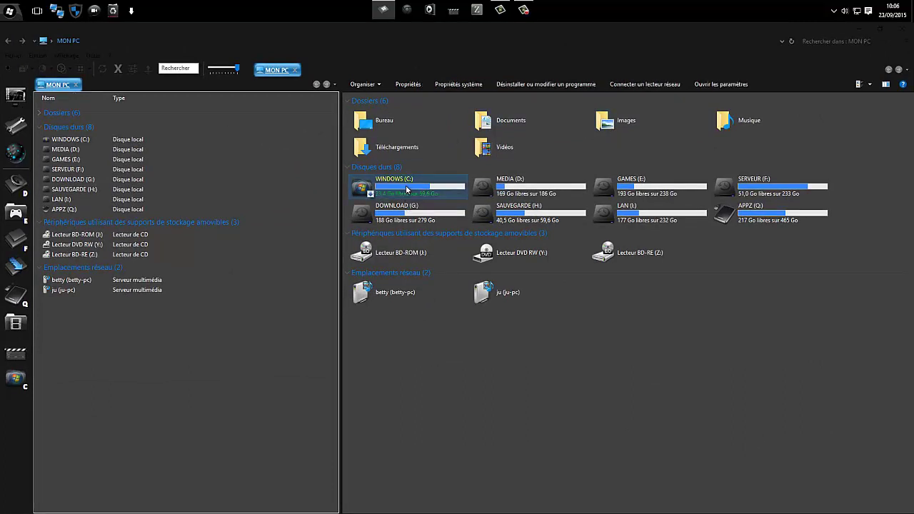
double_click(406, 188)
left_click(375, 190)
double_click(374, 190)
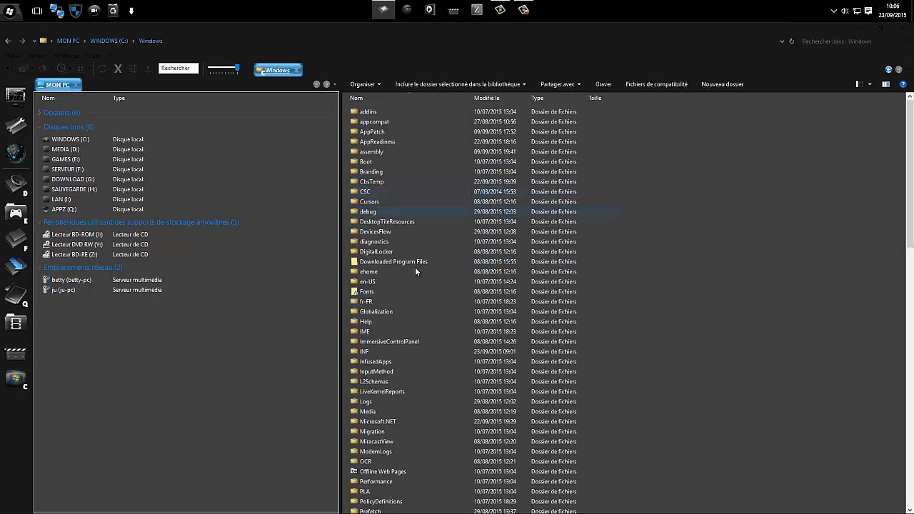
scroll(677, 234, "down", 15)
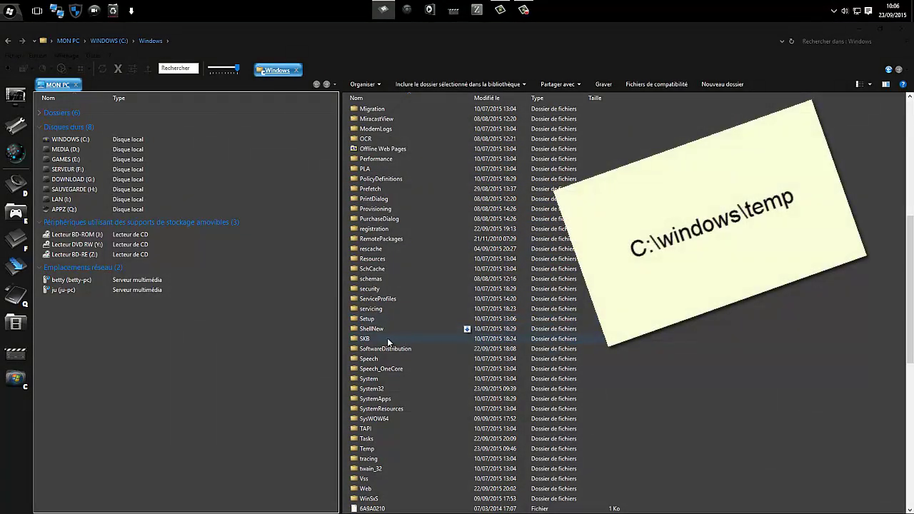
scroll(375, 353, "down", 2)
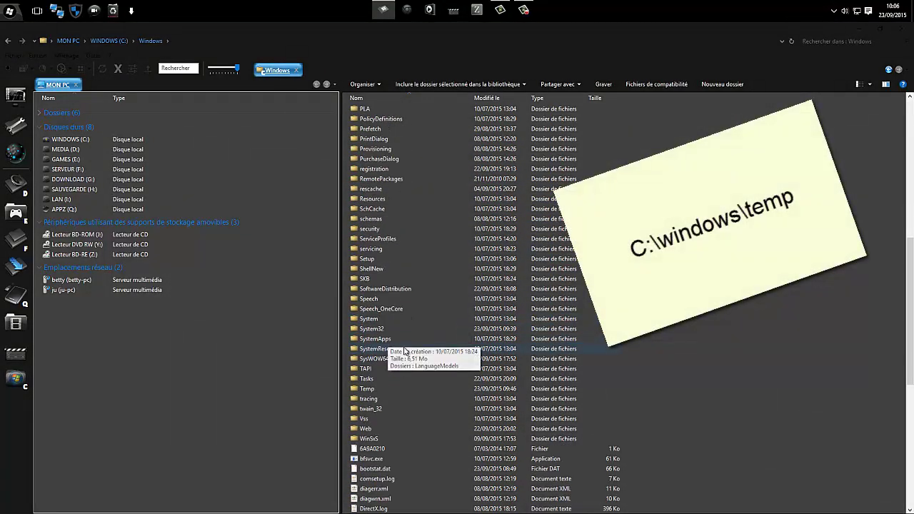
double_click(367, 389)
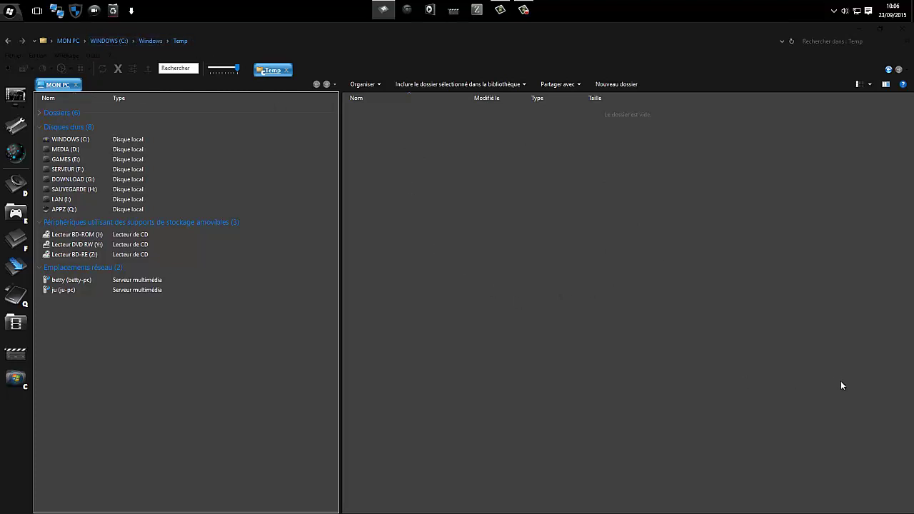
Box-select the whole contents area of the Temp folder, and return to the parent Windows folder.
left_click_drag(855, 431, 434, 178)
left_click_drag(843, 437, 429, 172)
key("BackSpace")
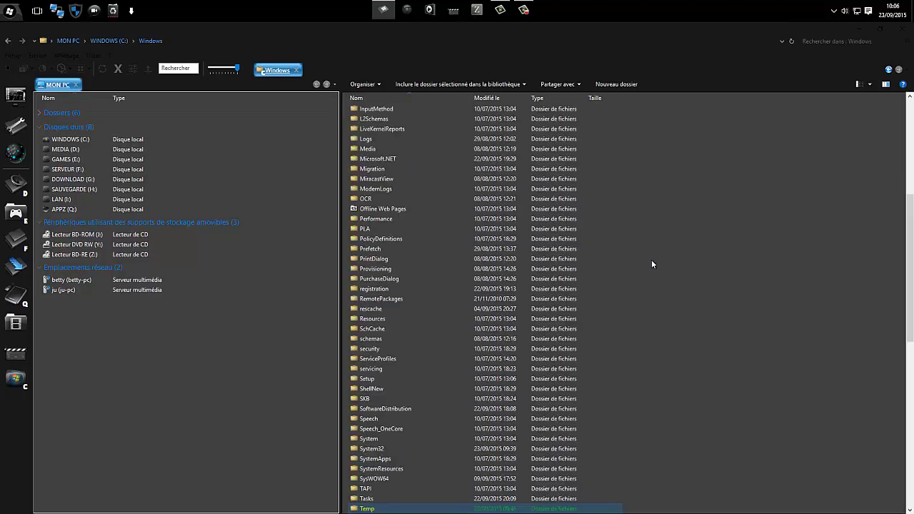
scroll(771, 253, "up", 2)
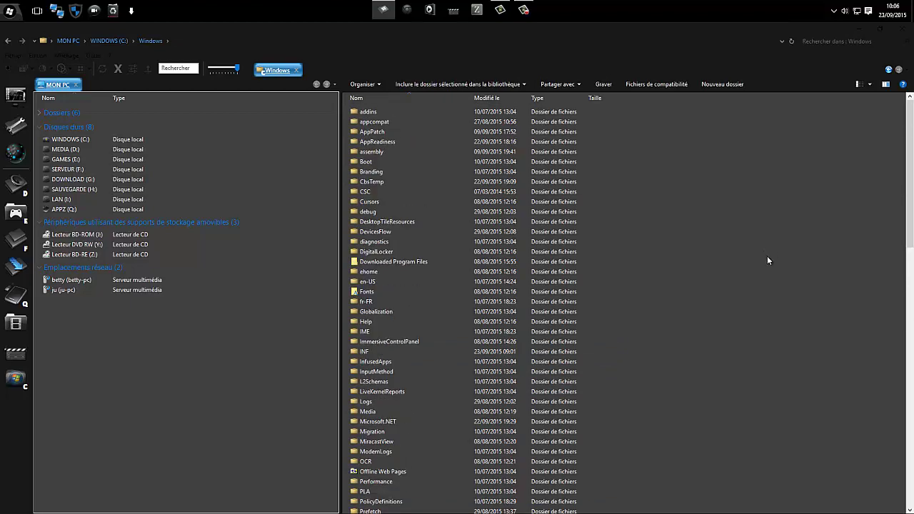
scroll(768, 260, "down", 5)
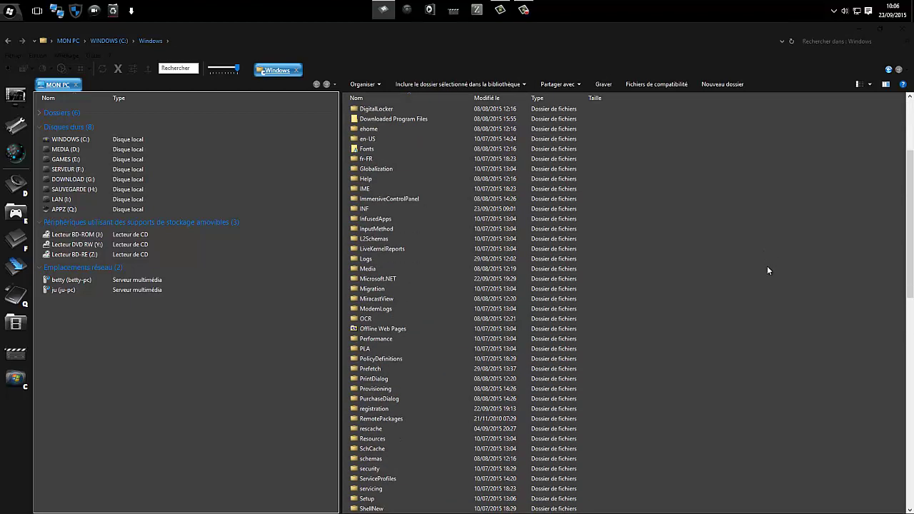
scroll(769, 271, "down", 5)
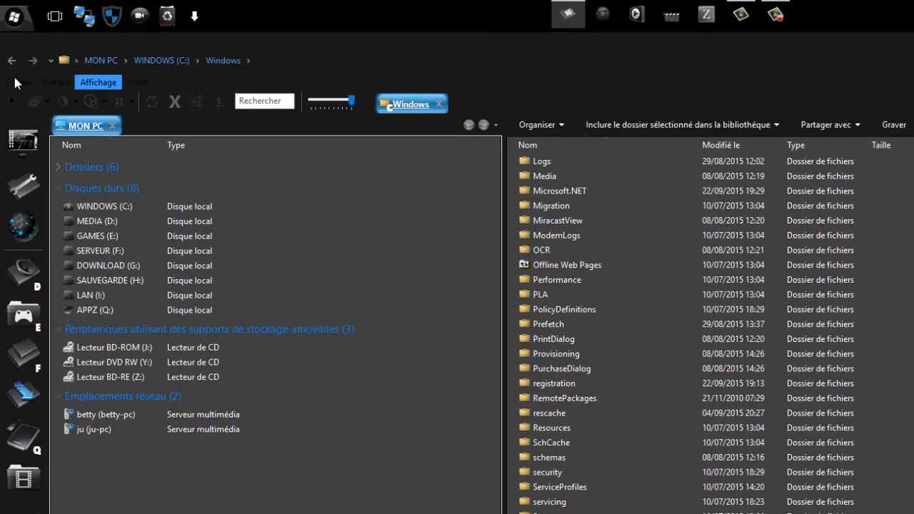
Open the folder options and choose "Afficher les fichiers, dossiers et lecteurs cachés" in the advanced view settings.
left_click(139, 82)
mouse_move(162, 82)
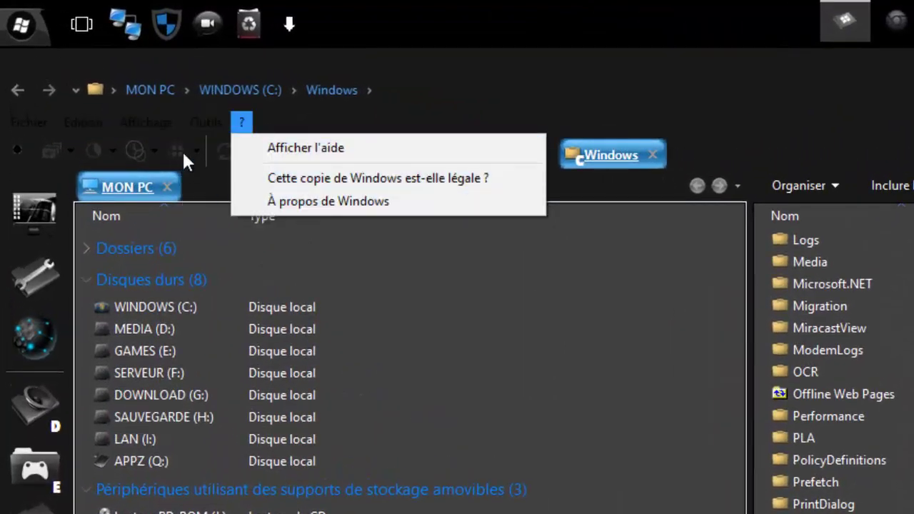
mouse_move(205, 122)
left_click(242, 225)
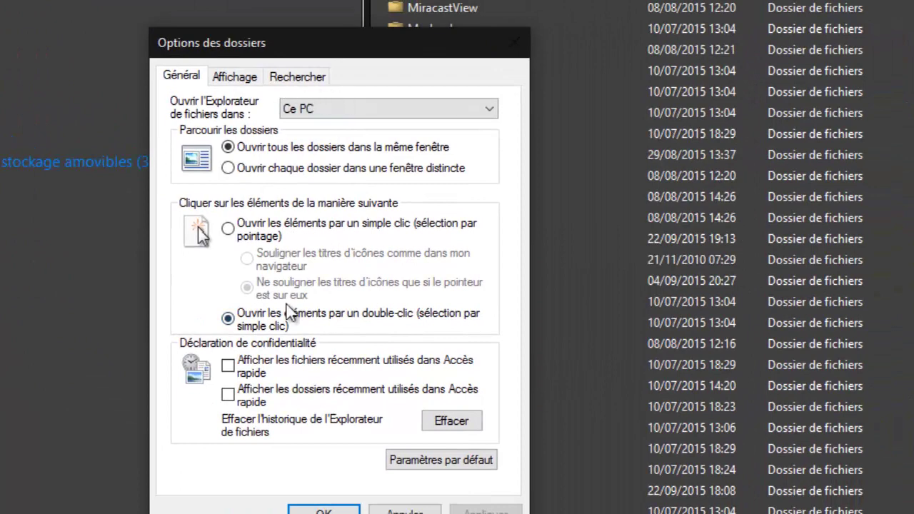
left_click(227, 84)
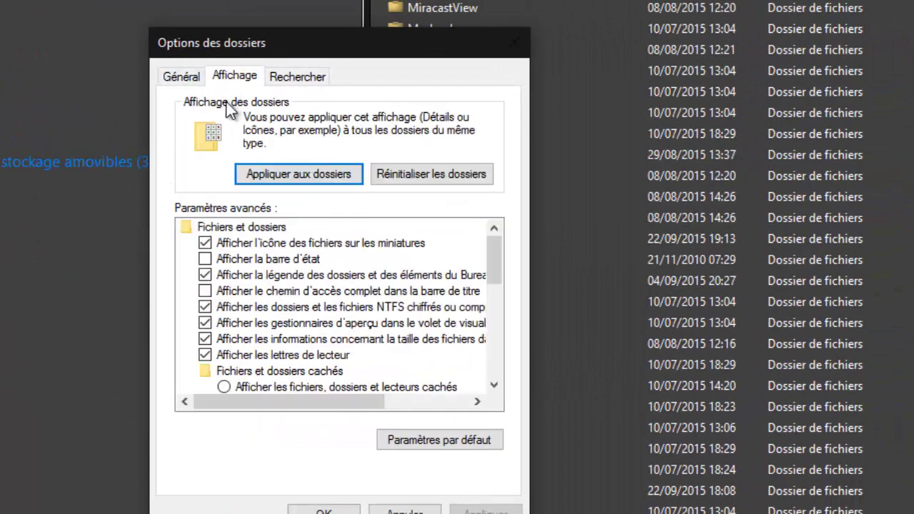
scroll(502, 317, "down", 1)
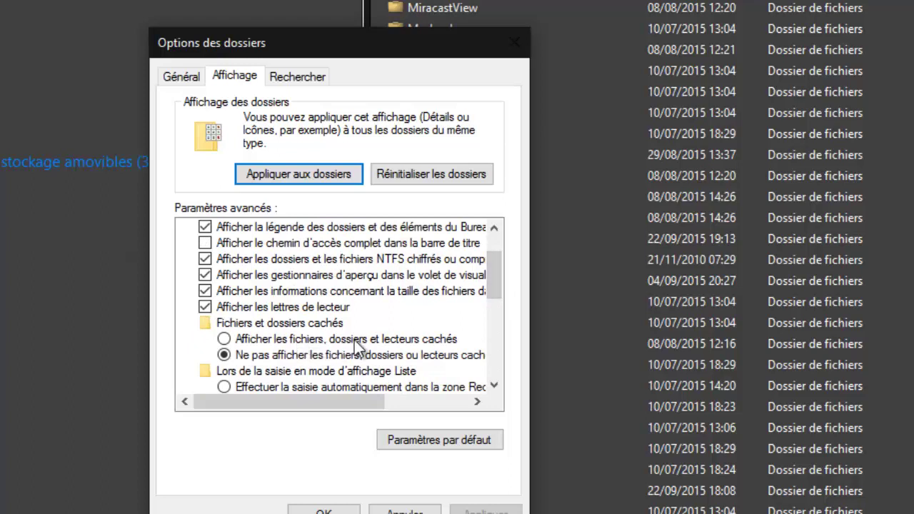
left_click(265, 340)
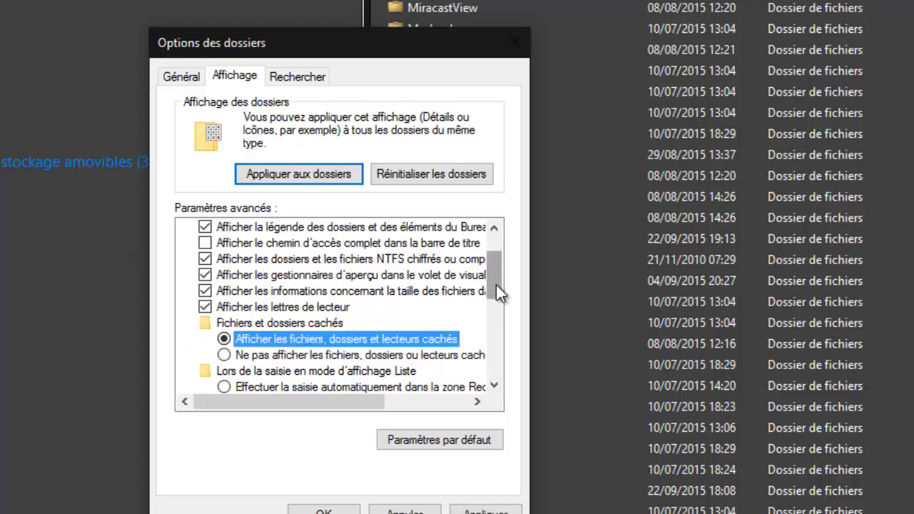
Turn off the hiding of protected operating system files, accept the warning, and apply and close the folder options.
left_click_drag(496, 285, 496, 294)
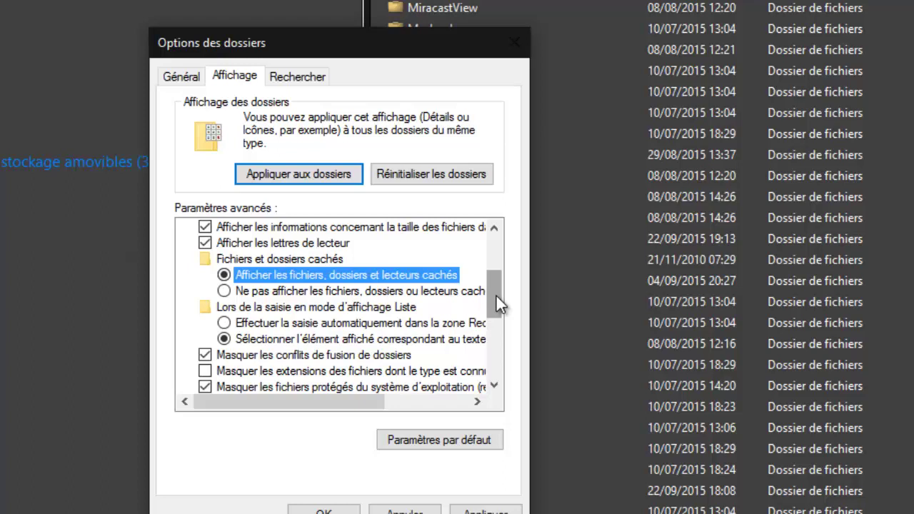
left_click_drag(496, 295, 497, 305)
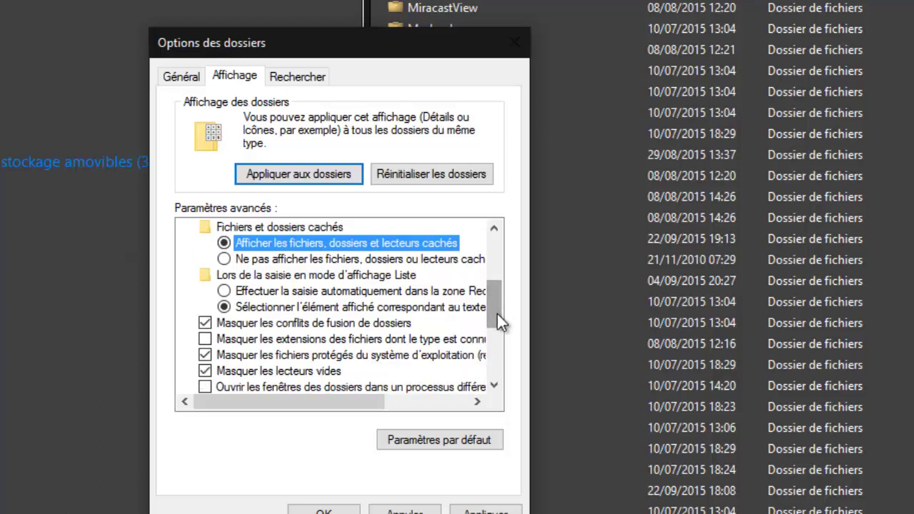
left_click(206, 357)
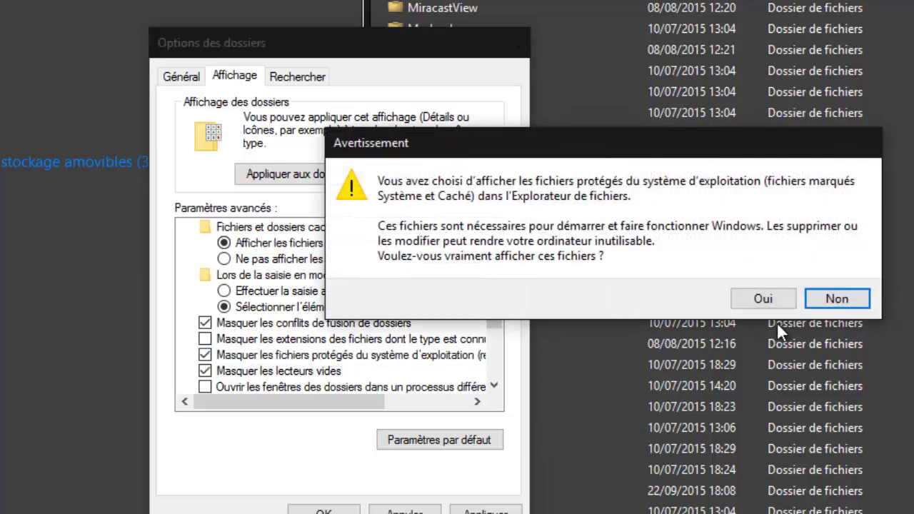
left_click(764, 299)
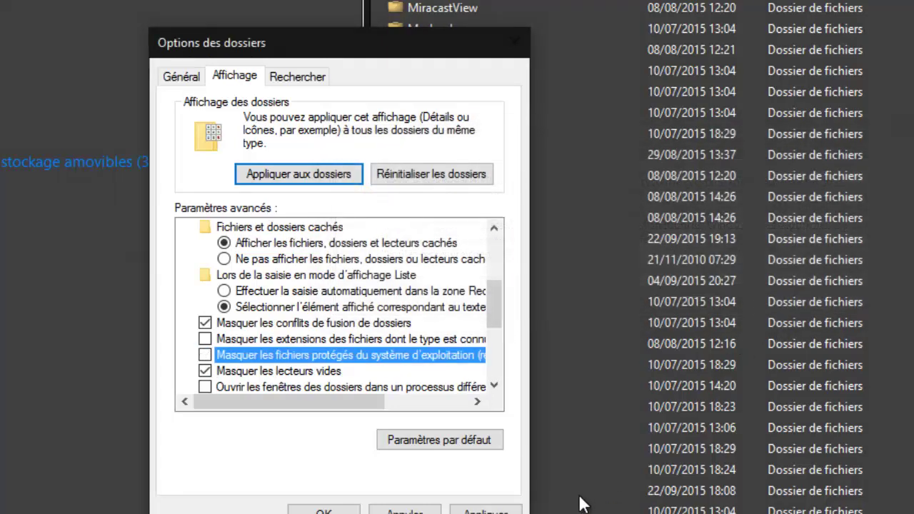
left_click(486, 511)
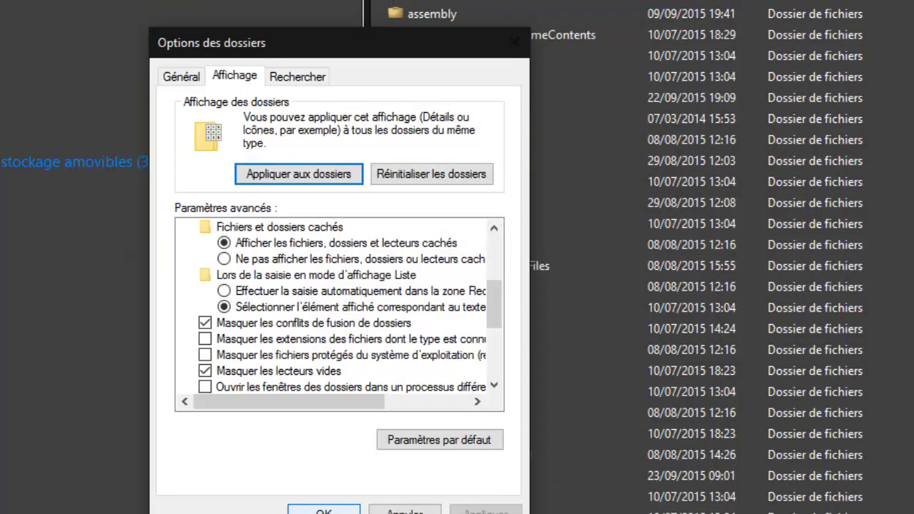
key("Return")
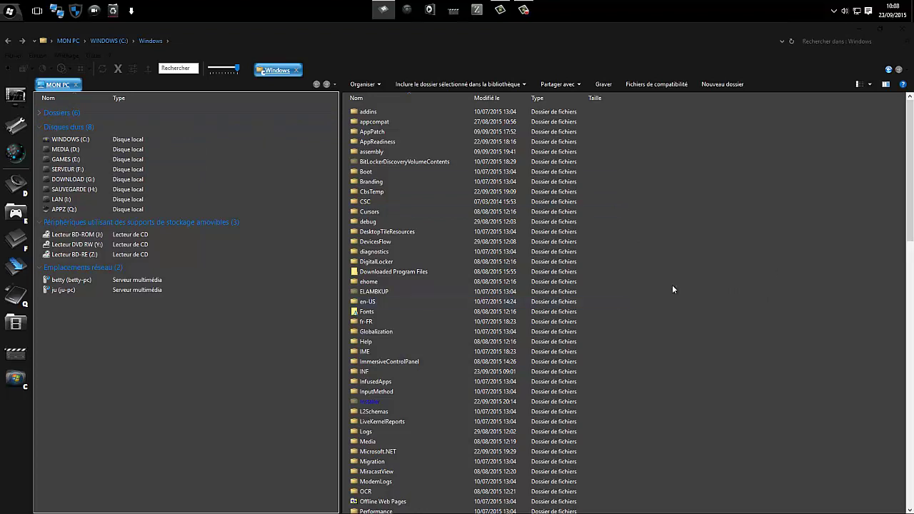
Open the WINDOWS (C:) drive in the MON PC pane and examine the hiberfil.sys file.
left_click(75, 140)
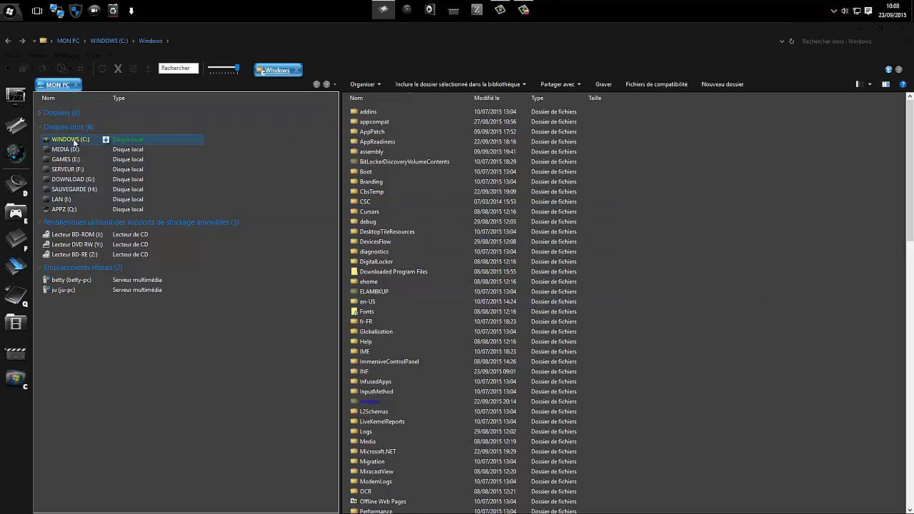
double_click(75, 140)
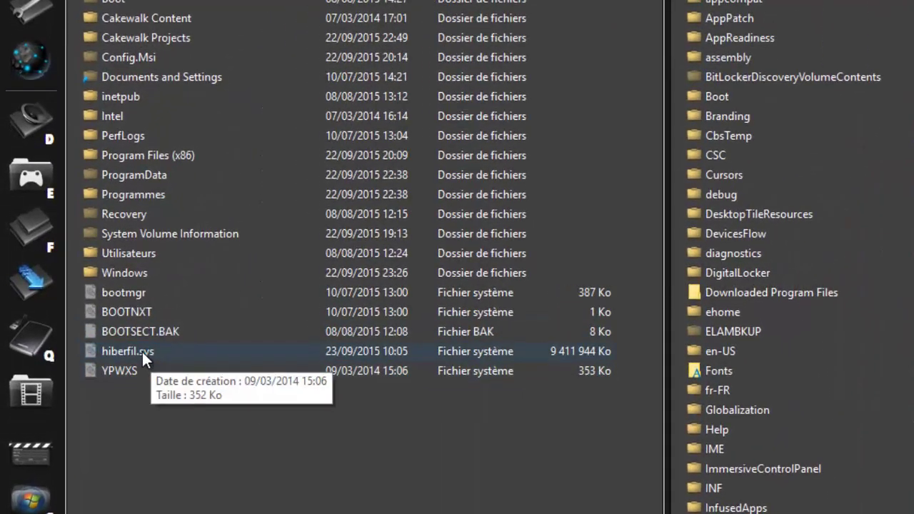
left_click(107, 318)
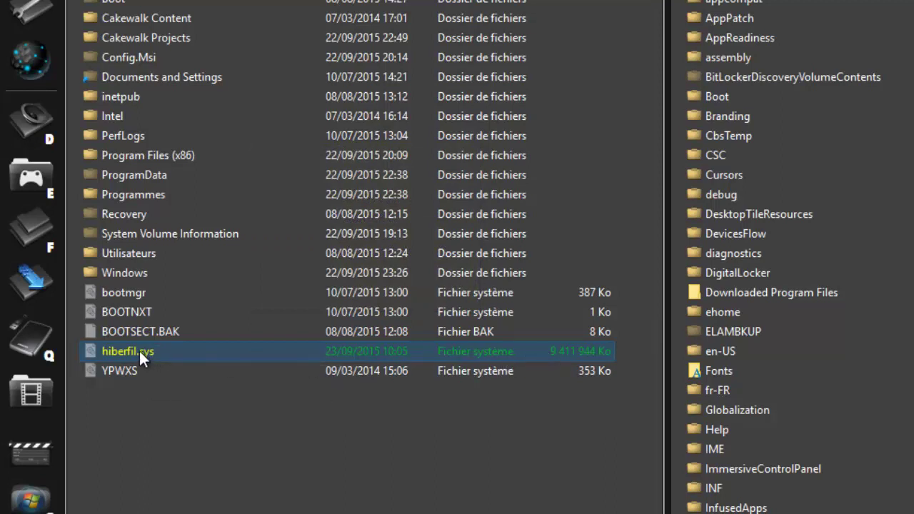
mouse_move(139, 353)
right_click(171, 352)
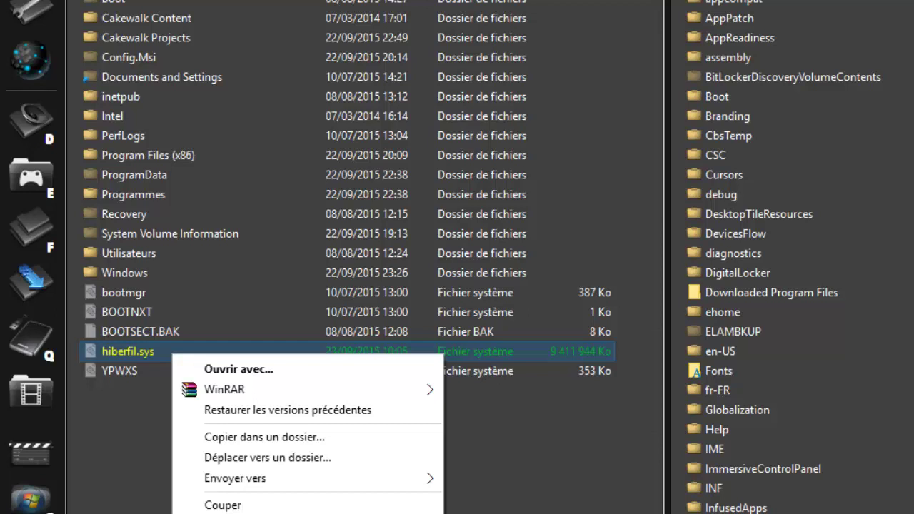
left_click(121, 439)
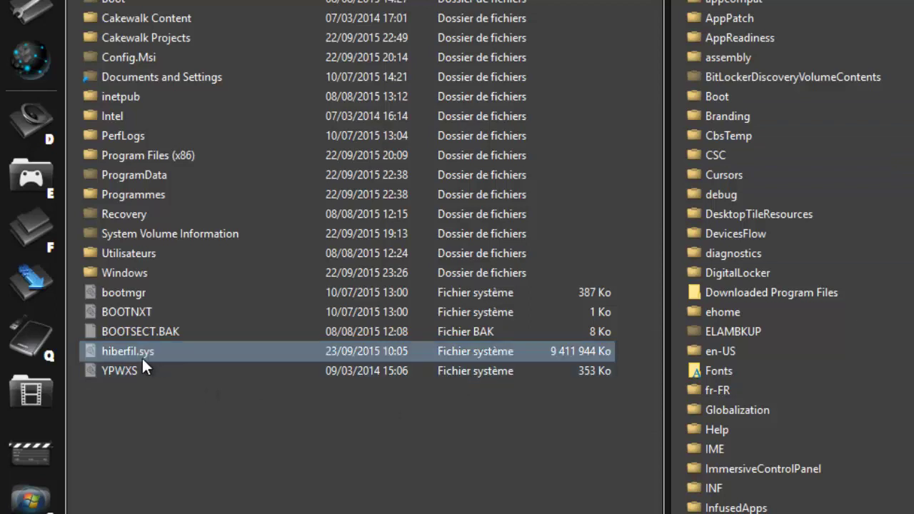
mouse_move(142, 356)
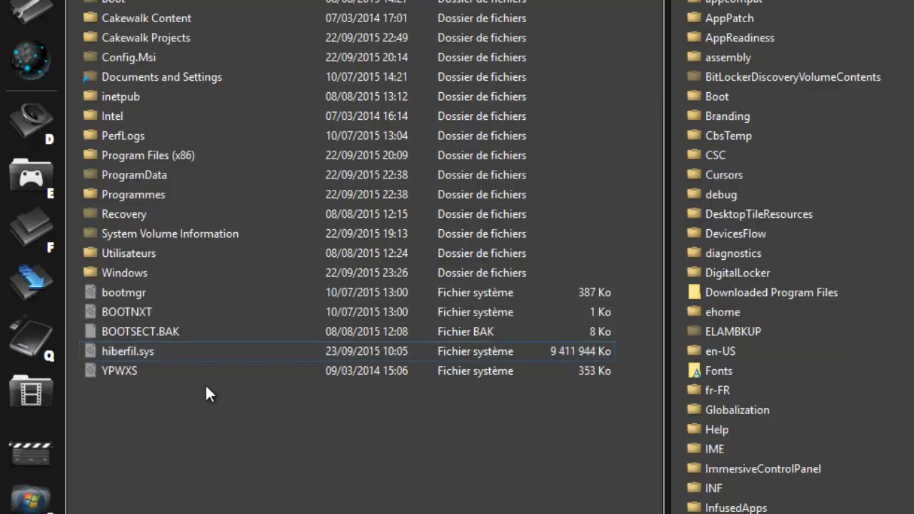
mouse_move(148, 347)
left_click(176, 352)
left_click(362, 473)
Launch the command prompt (Invite de commandes) with administrator rights.
key("super")
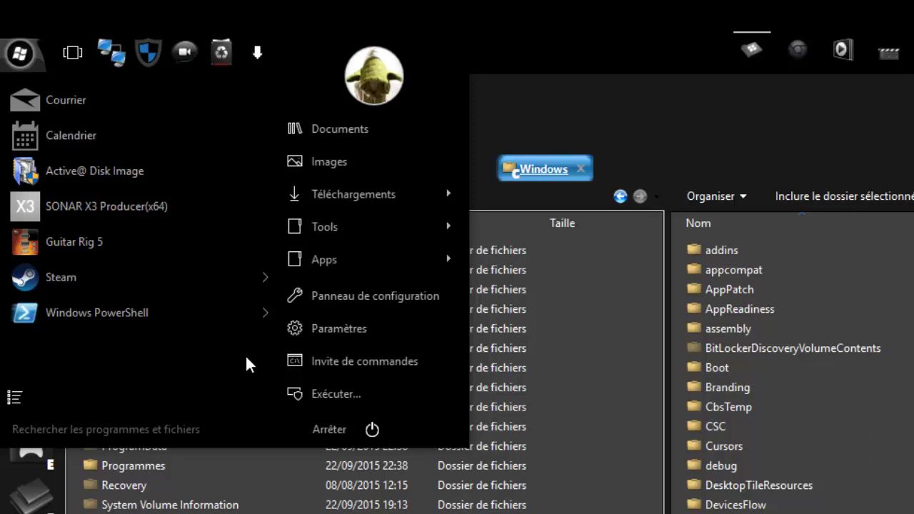
right_click(340, 368)
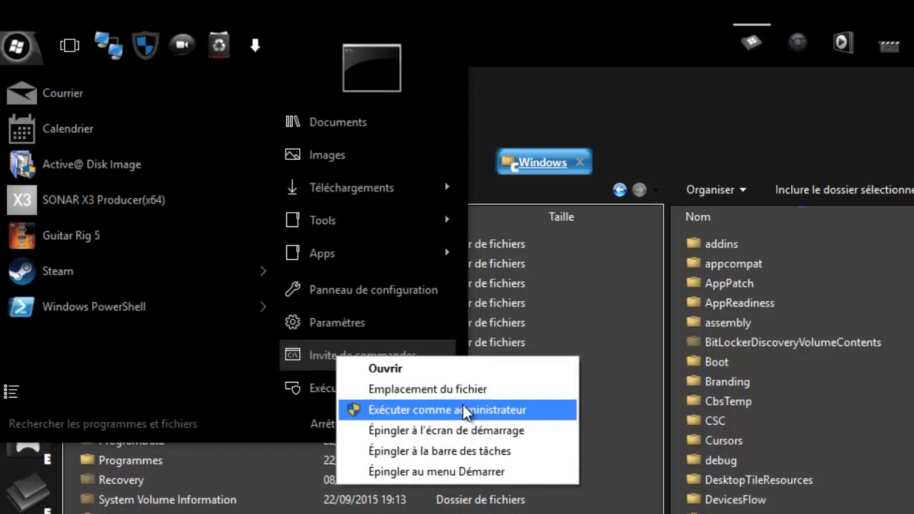
left_click(464, 415)
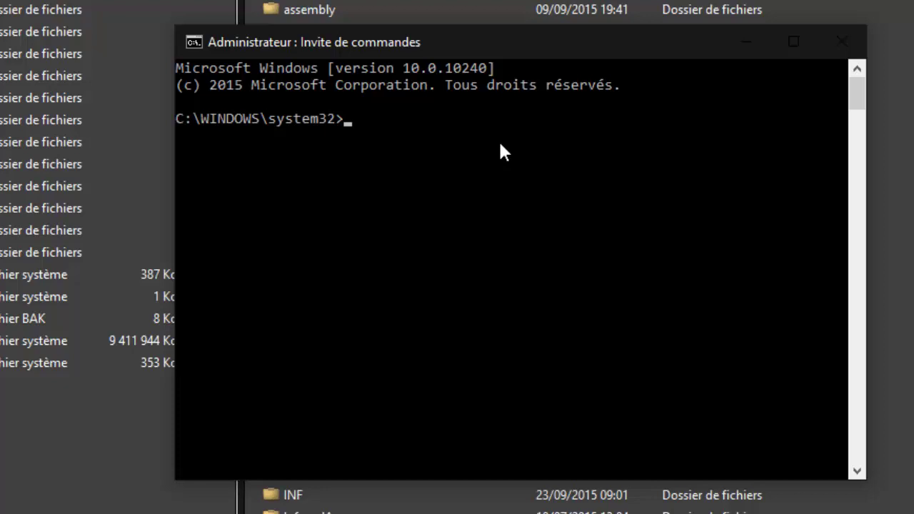
Disable hibernation by running the command "powercfg -h off".
type("powercfg")
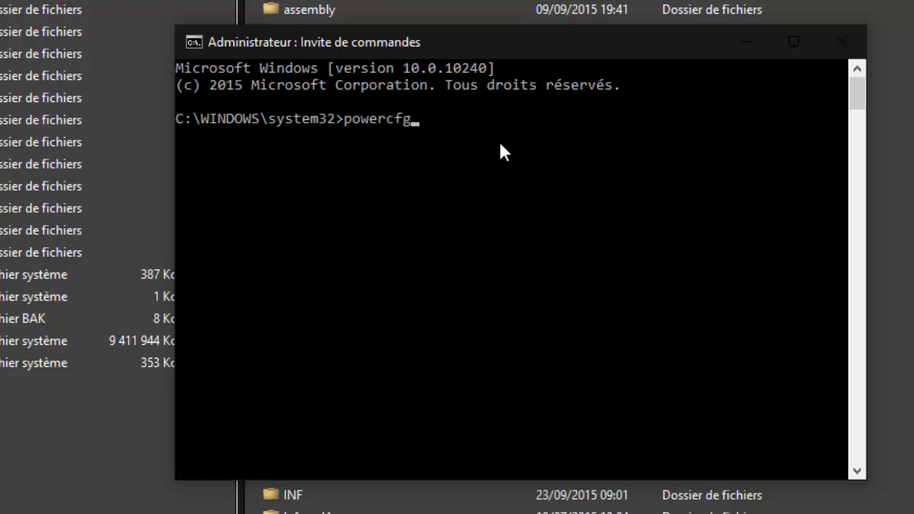
type(" -h off")
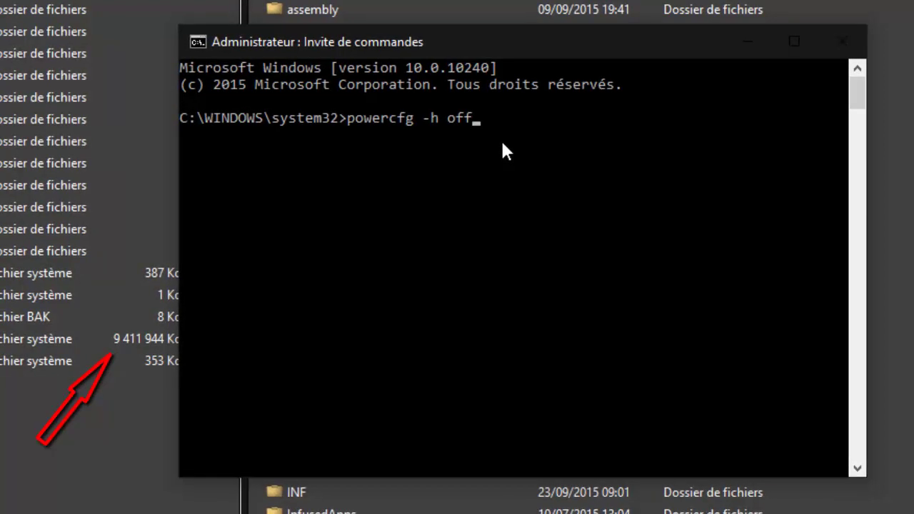
key("Return")
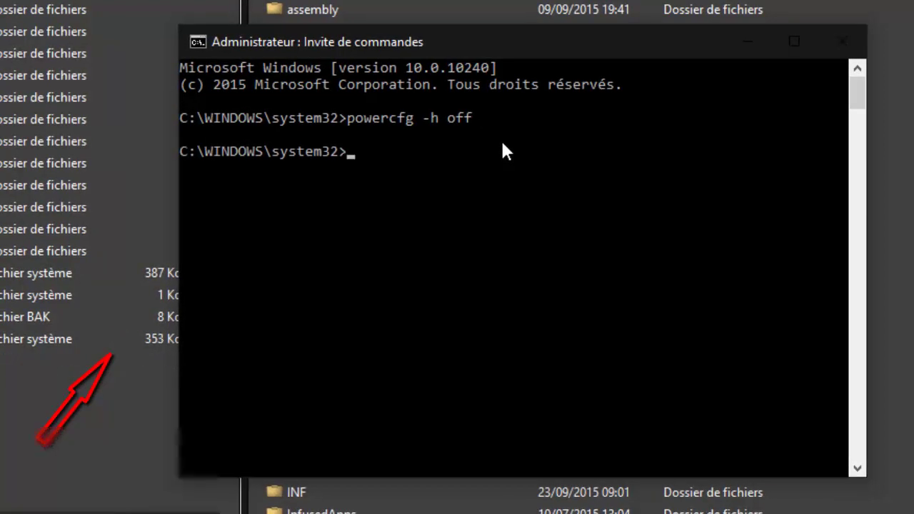
Close the command prompt and return from the C: drive listing to the MON PC drive list.
left_click(841, 43)
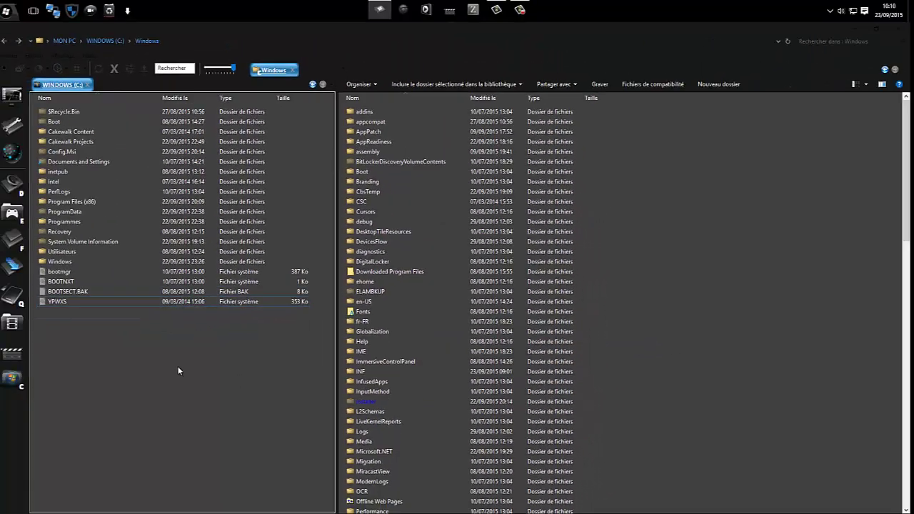
key("BackSpace")
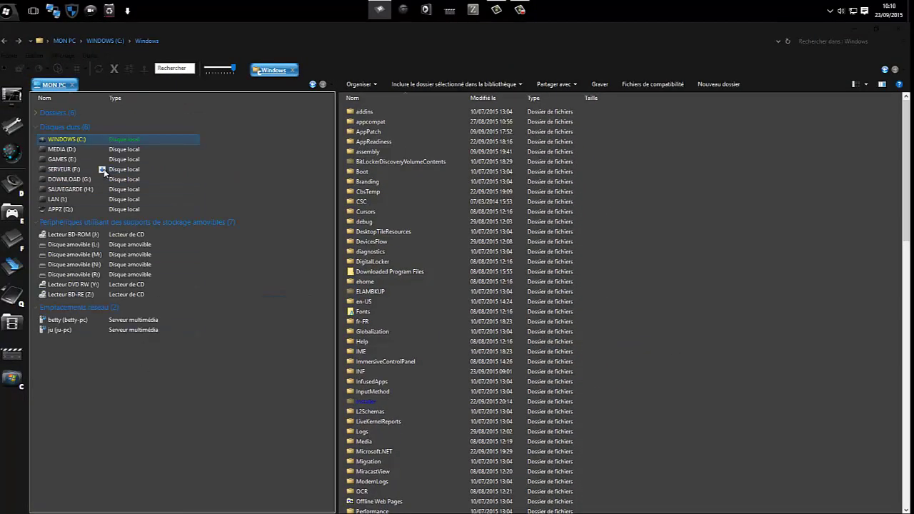
Return from the Windows folder to the MON PC drive list to check the free space on WINDOWS (C:).
left_click(768, 259)
key("BackSpace")
key("BackSpace")
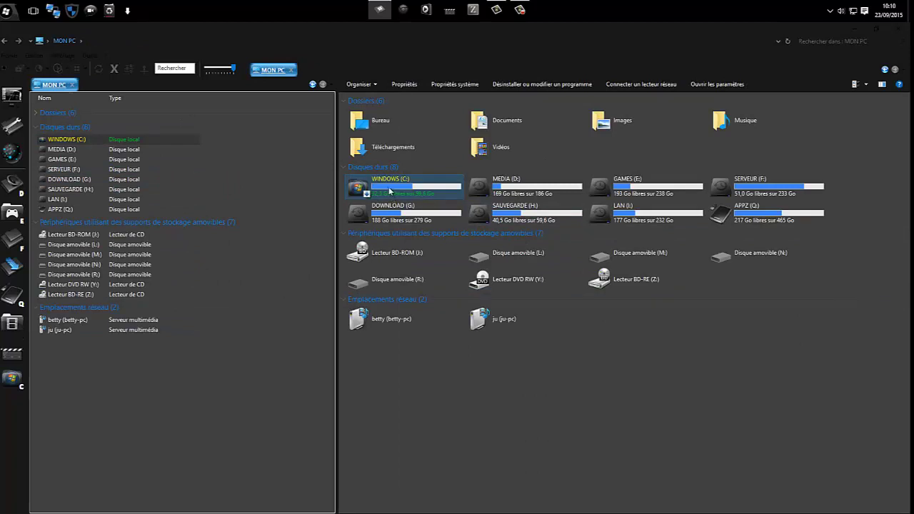
left_click(408, 382)
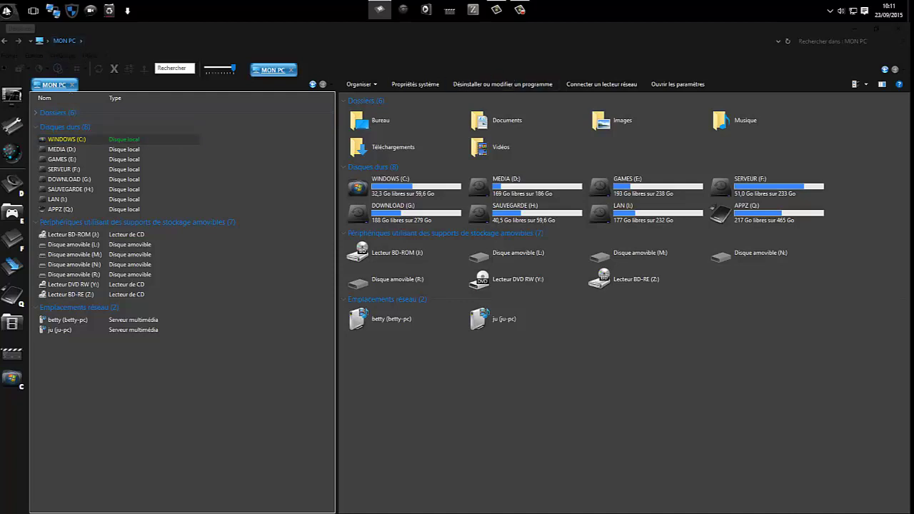
Open the advanced system settings (Paramètres système avancés) from the System page of the Control Panel.
left_click(9, 10)
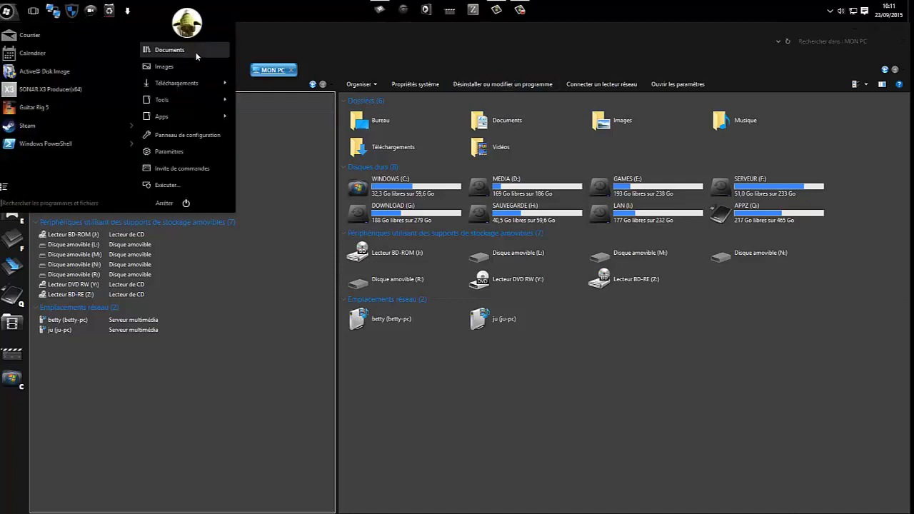
left_click(187, 135)
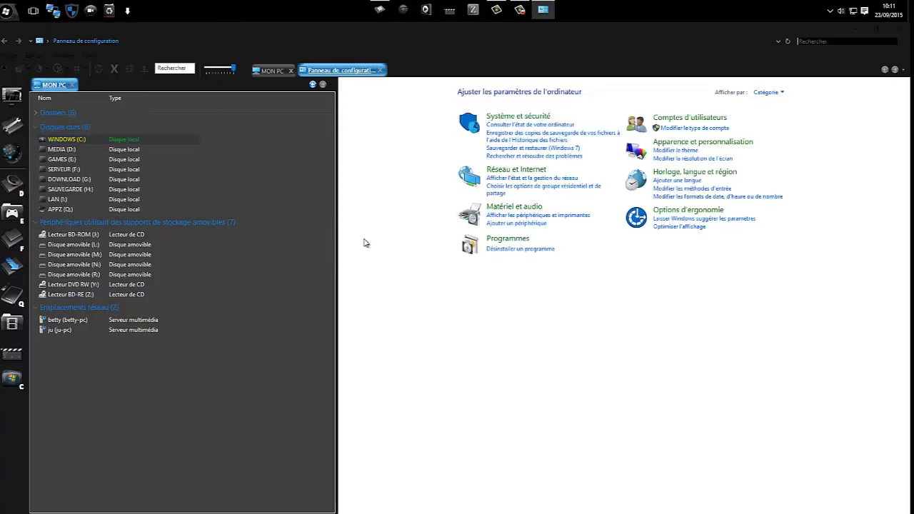
left_click(511, 122)
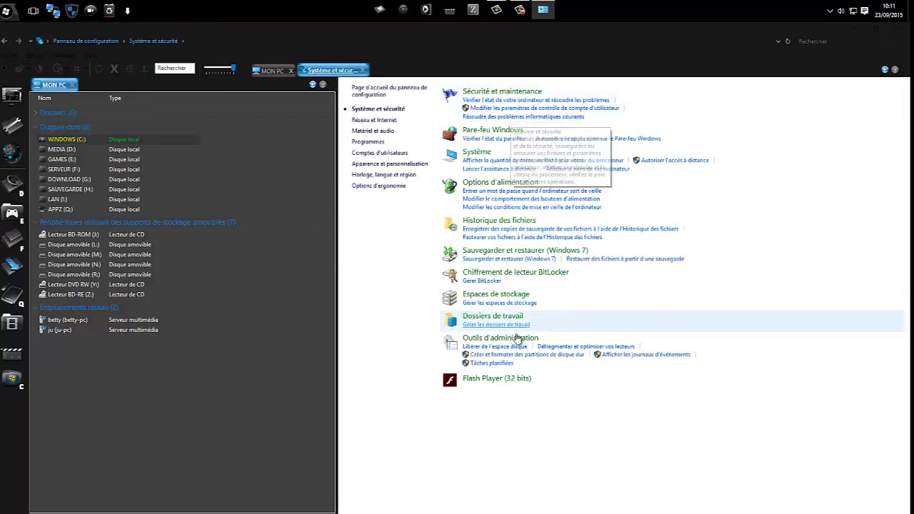
left_click(477, 153)
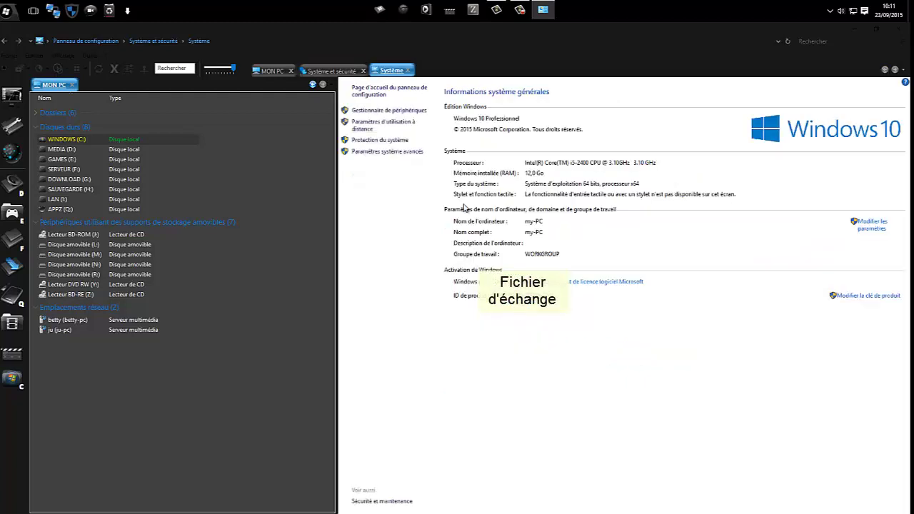
left_click(386, 152)
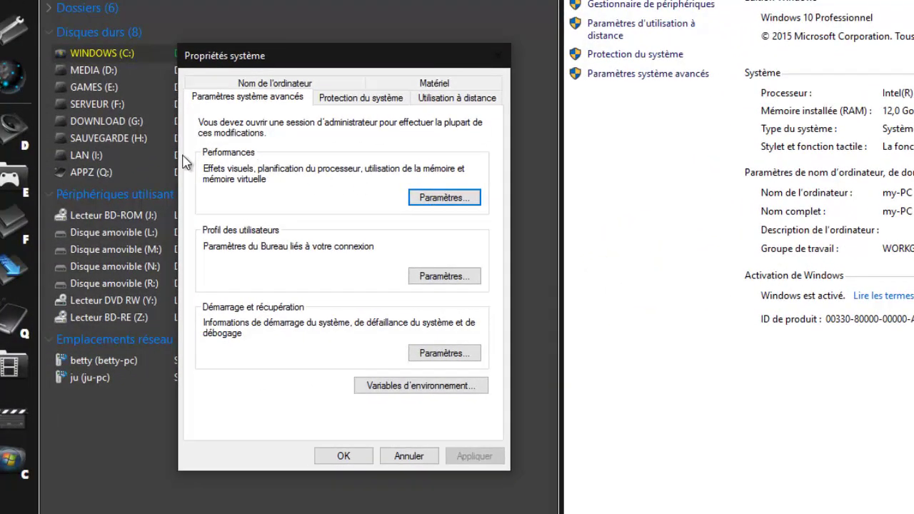
Open the virtual memory (Mémoire virtuelle) settings from the advanced performance options.
left_click(464, 200)
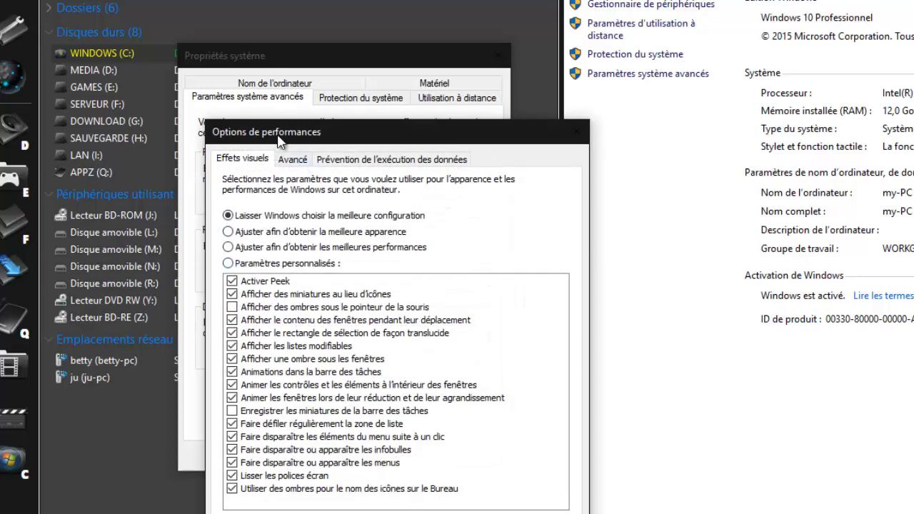
left_click_drag(281, 139, 338, 74)
left_click(350, 94)
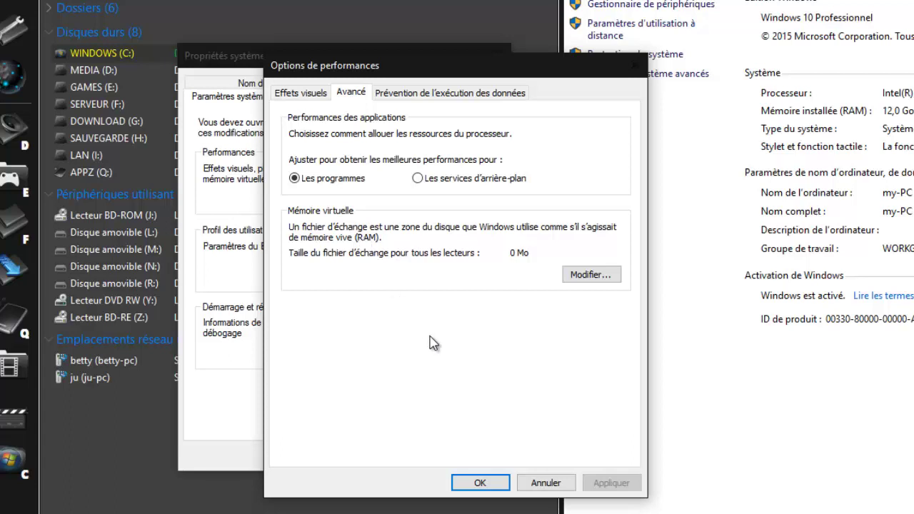
left_click_drag(431, 74, 474, 84)
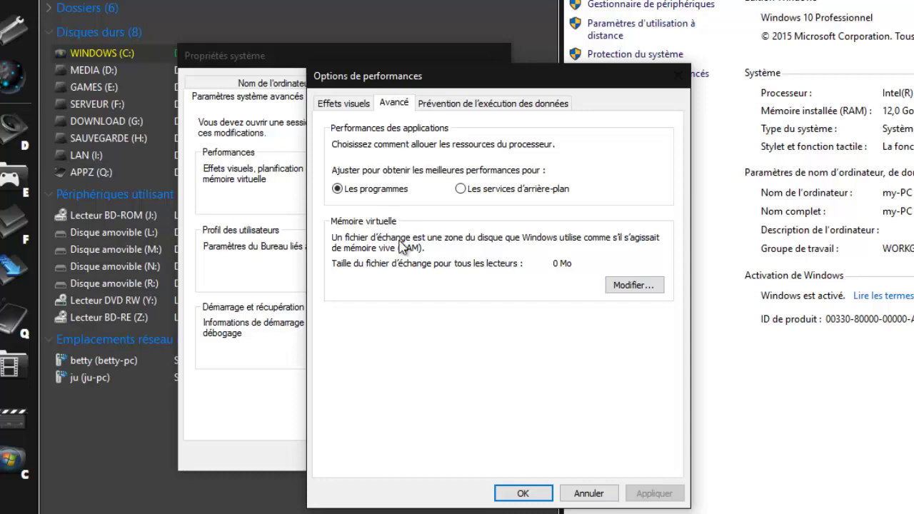
left_click(635, 286)
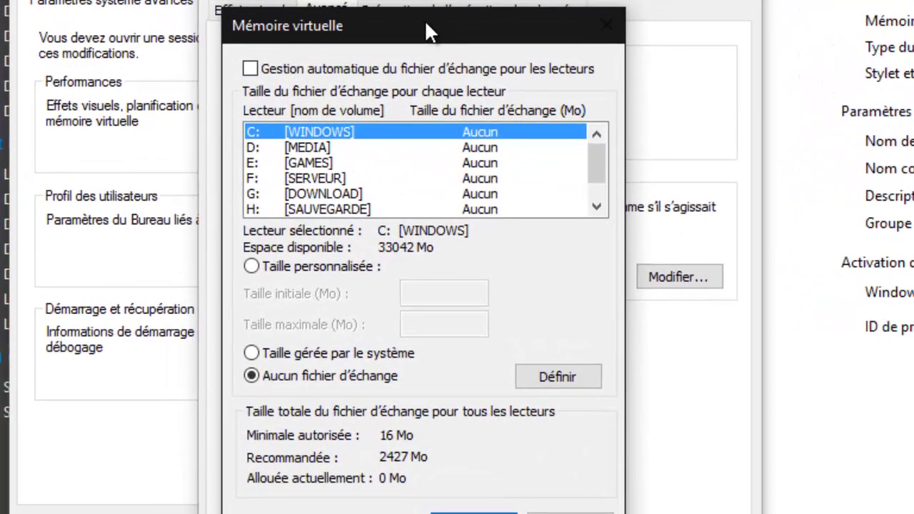
Set drive C: to "Aucun fichier d'échange" and confirm the virtual memory, performance options and system properties dialogs.
left_click_drag(424, 20, 150, 40)
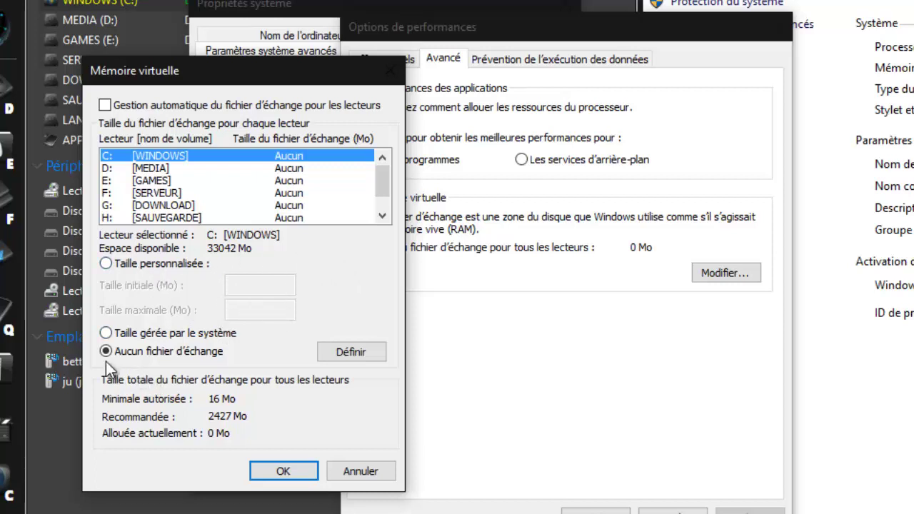
left_click(146, 350)
left_click_drag(273, 76, 227, 74)
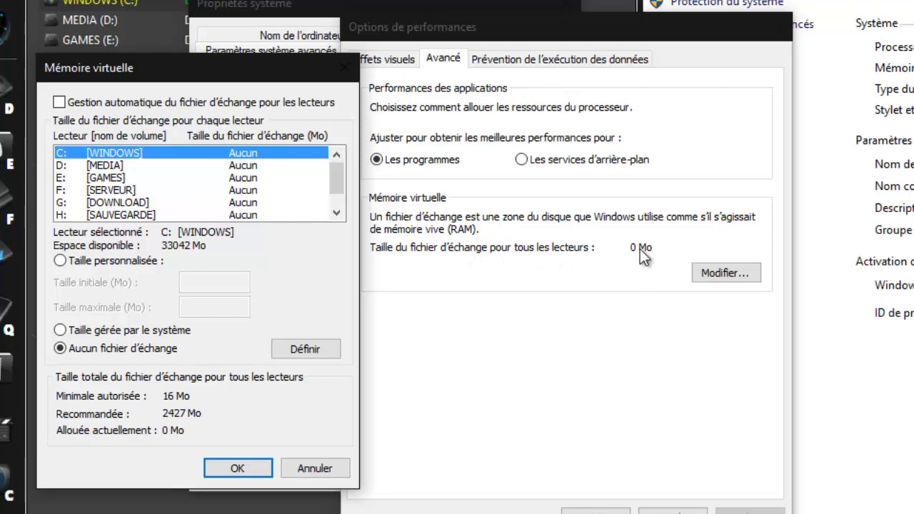
left_click(238, 466)
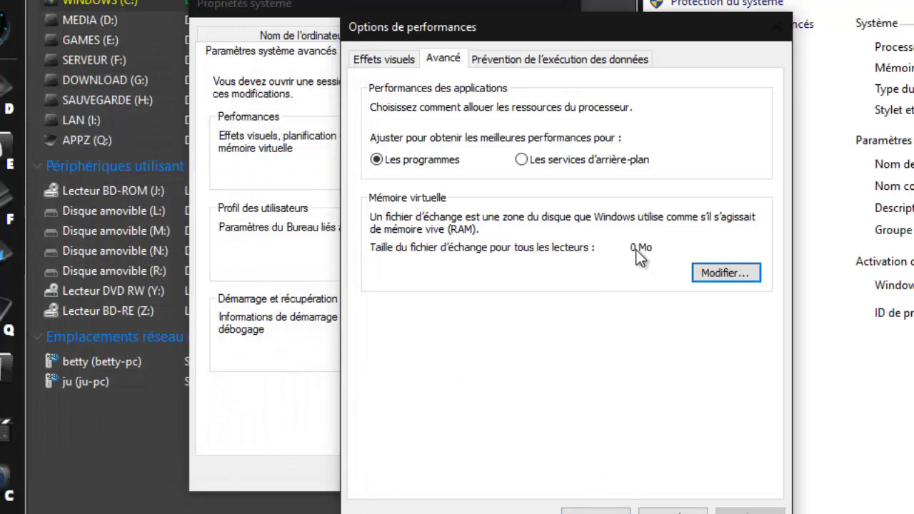
left_click(596, 512)
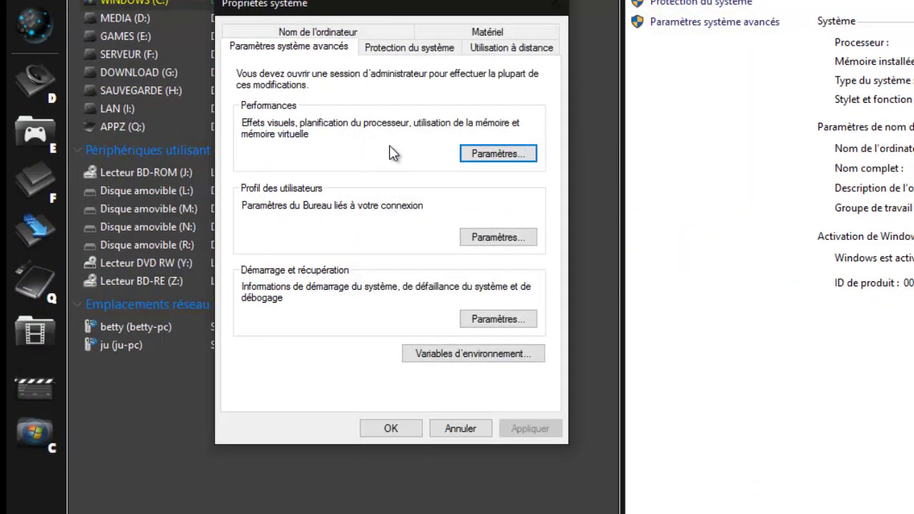
left_click(405, 432)
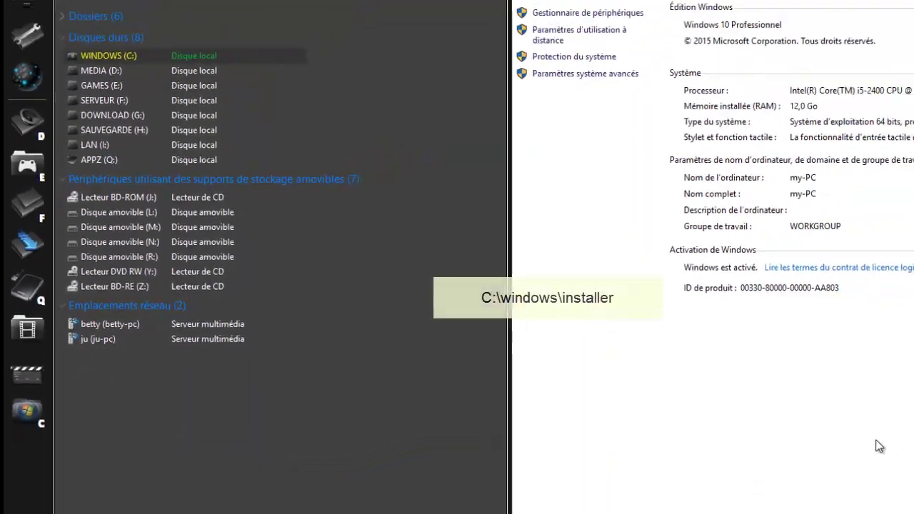
Close the Système page, return to the MON PC file view and open the Windows folder on drive C:.
left_click(414, 71)
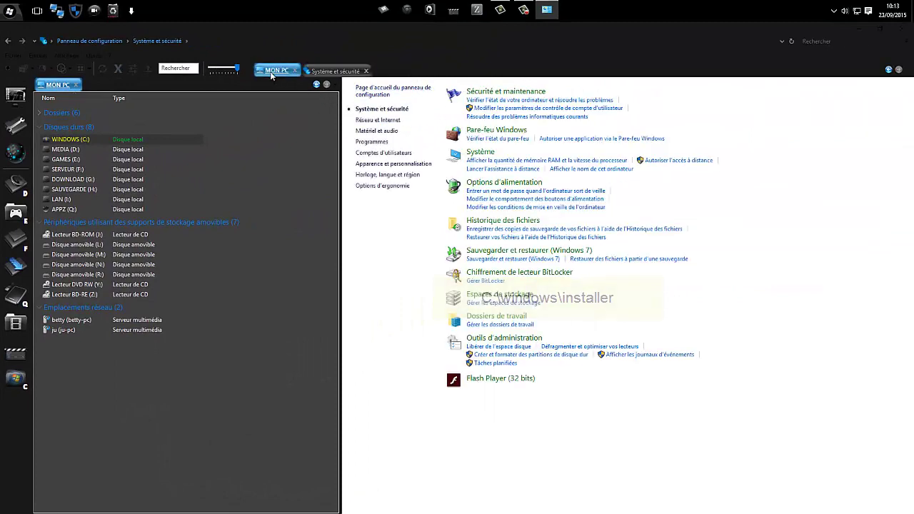
left_click(273, 71)
double_click(367, 187)
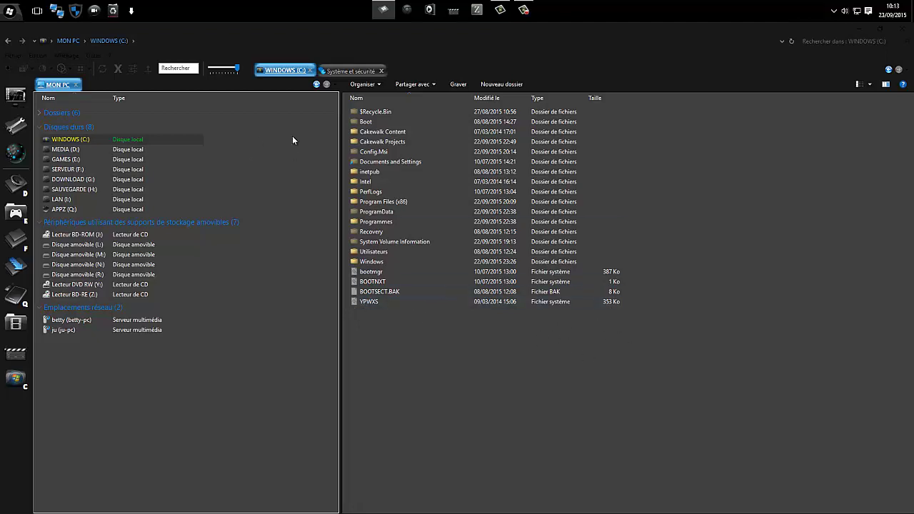
double_click(413, 31)
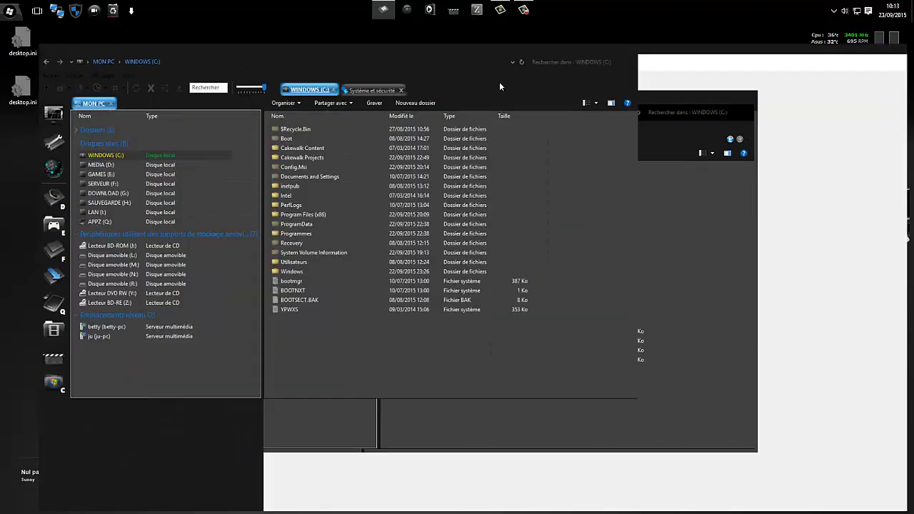
double_click(499, 82)
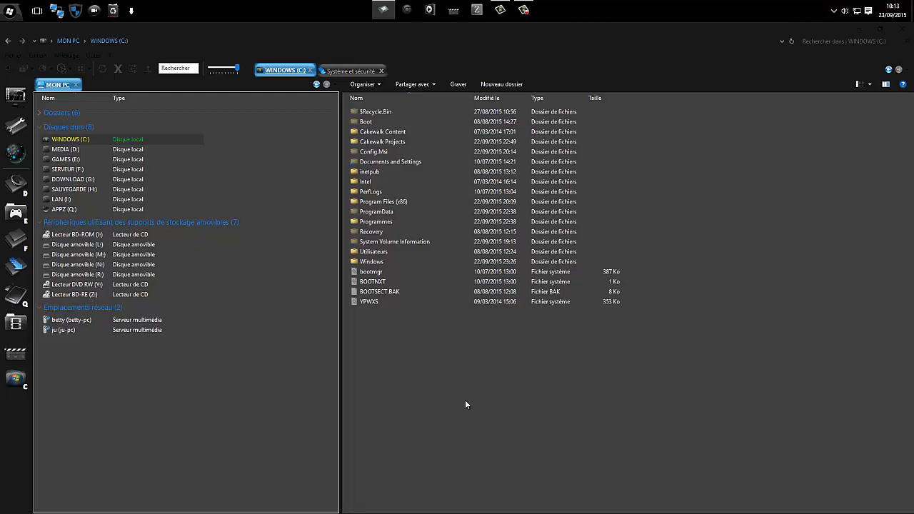
left_click(376, 263)
double_click(376, 262)
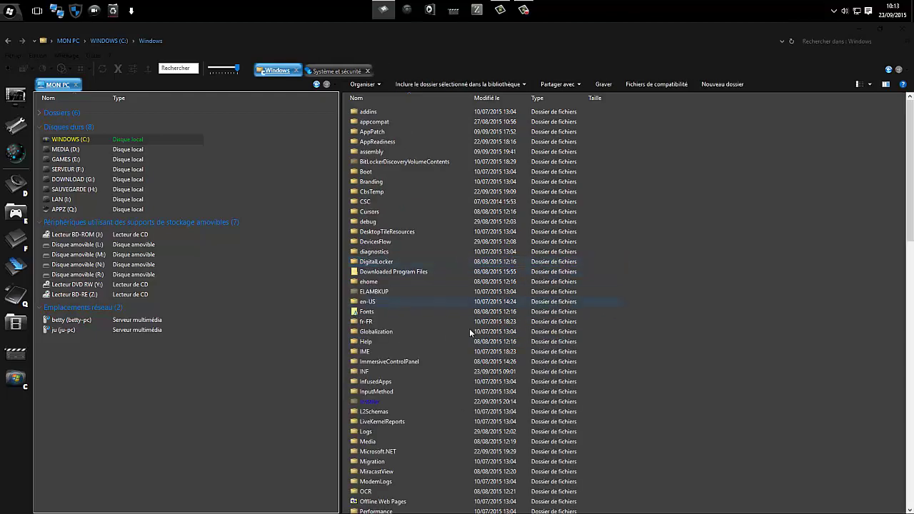
Find the Installer folder inside C:\Windows and open it.
scroll(747, 260, "down", 4)
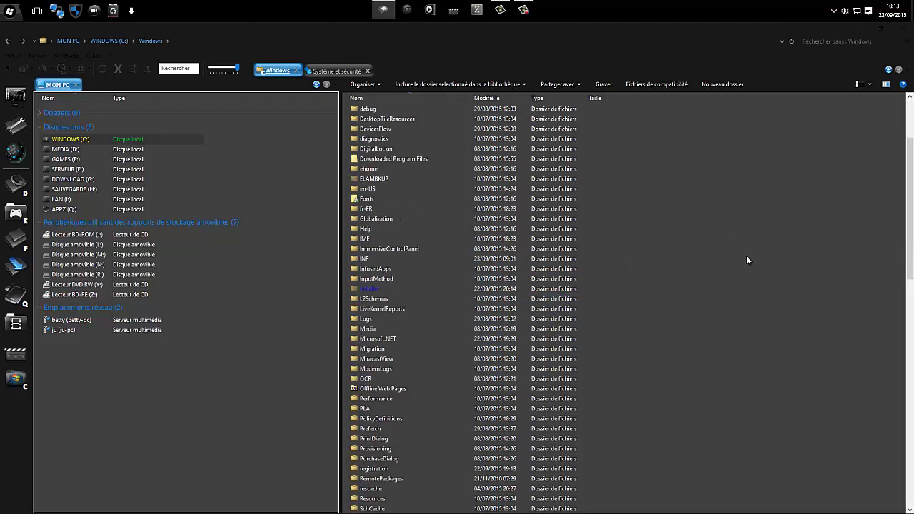
scroll(747, 260, "down", 7)
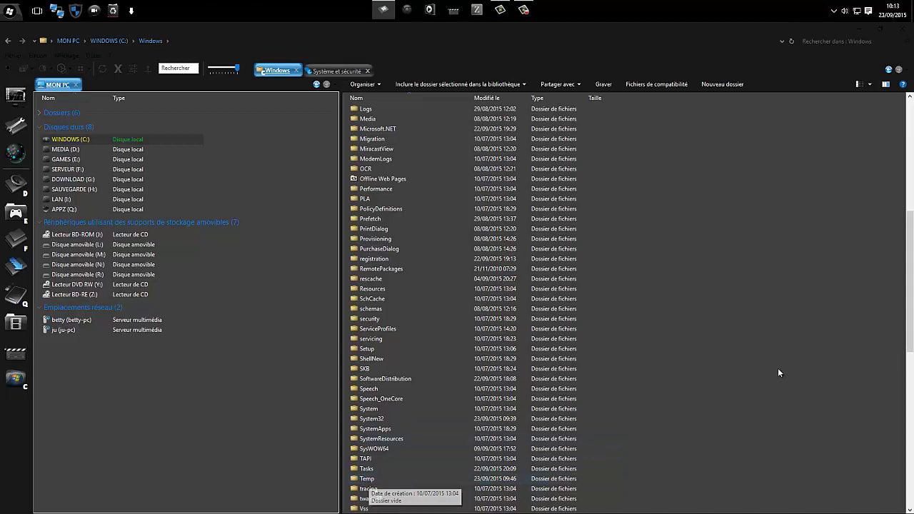
scroll(779, 368, "up", 9)
scroll(779, 372, "down", 3)
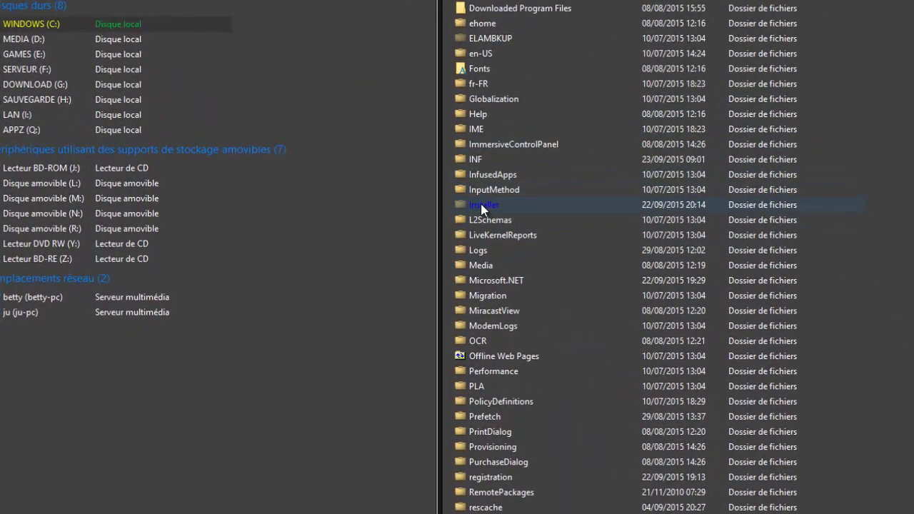
mouse_move(480, 205)
double_click(480, 205)
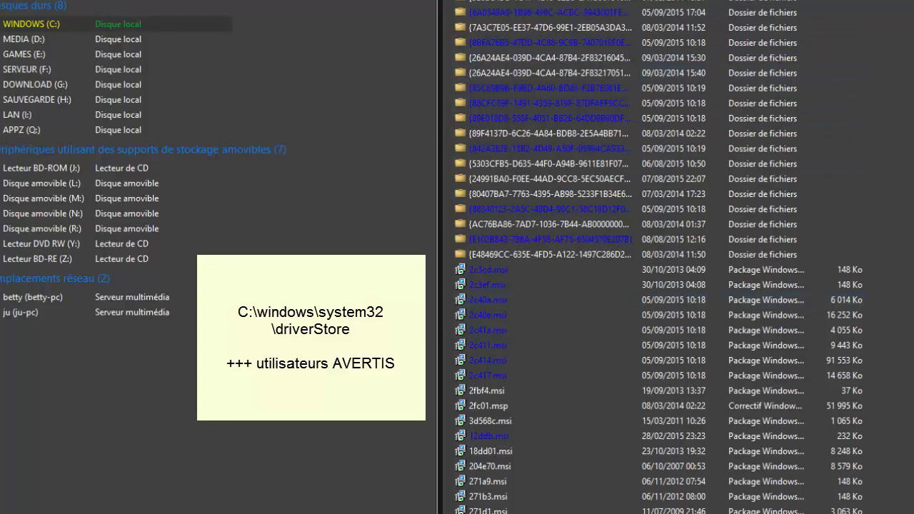
Examine the .msi installer packages and their sizes in the Installer folder, including 6830b5.msi.
scroll(657, 257, "down", 10)
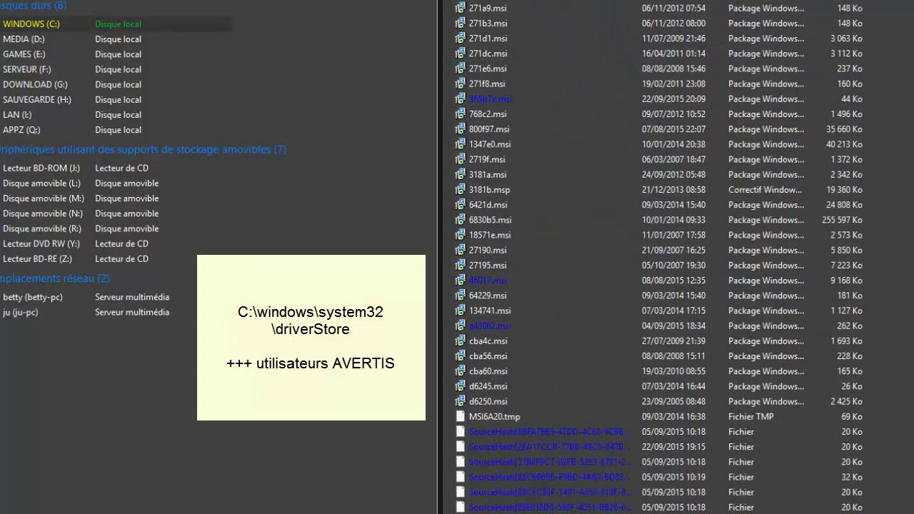
left_click(500, 221)
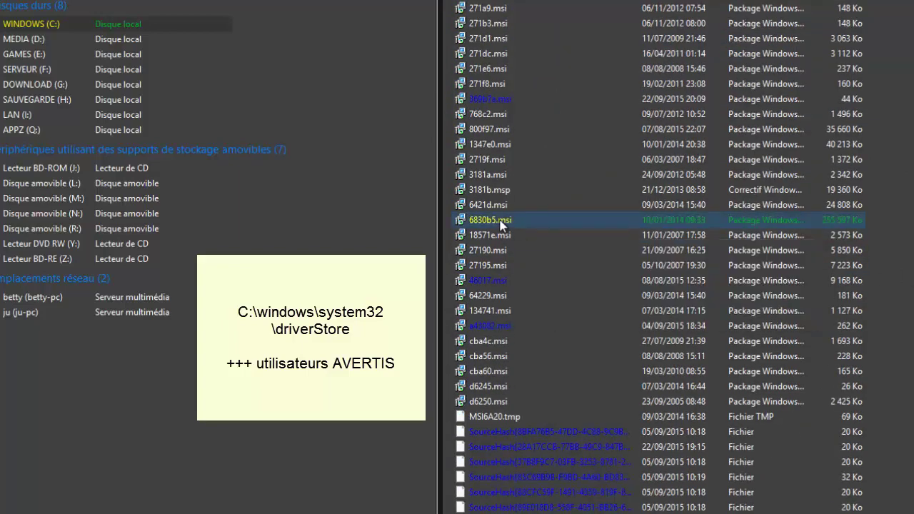
left_click(496, 130)
left_click(502, 69)
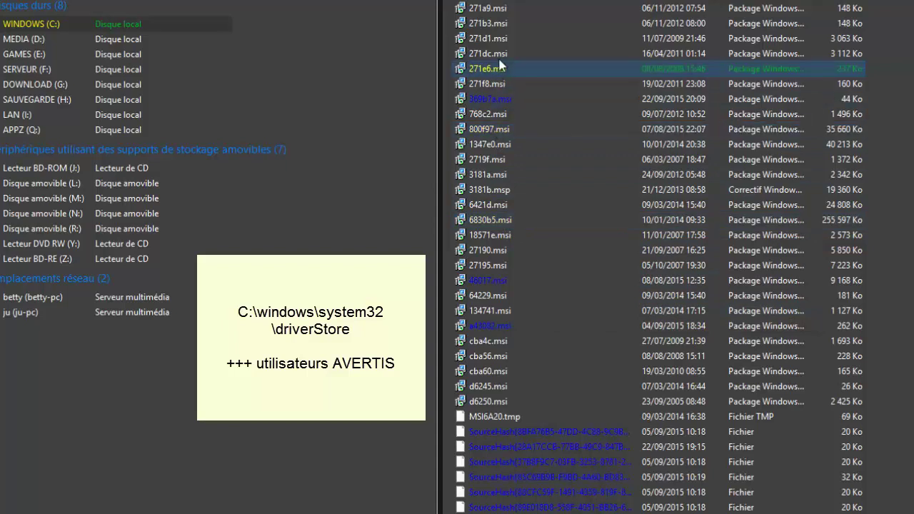
left_click(500, 39)
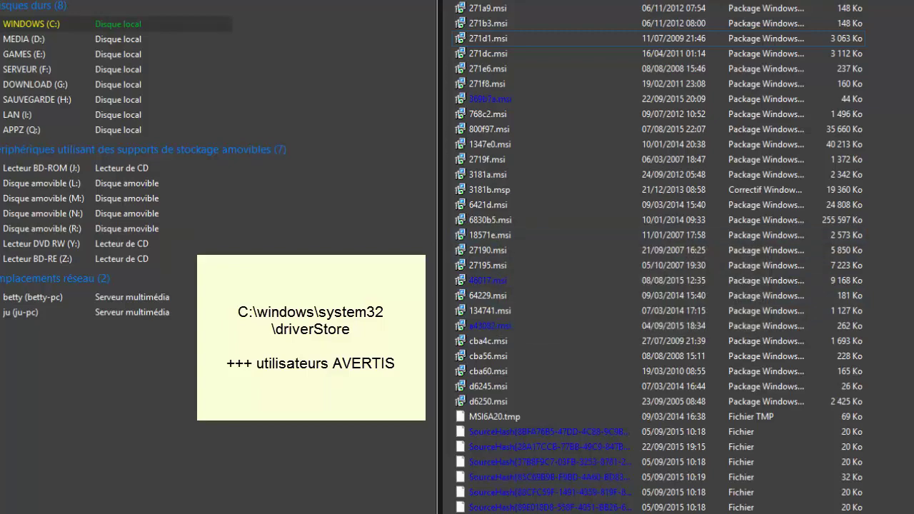
scroll(657, 257, "up", 9)
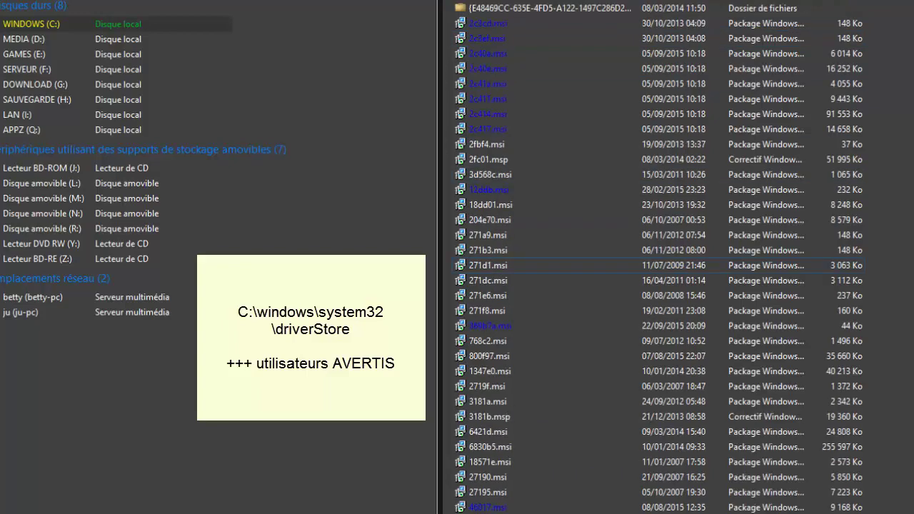
scroll(851, 146, "down", 9)
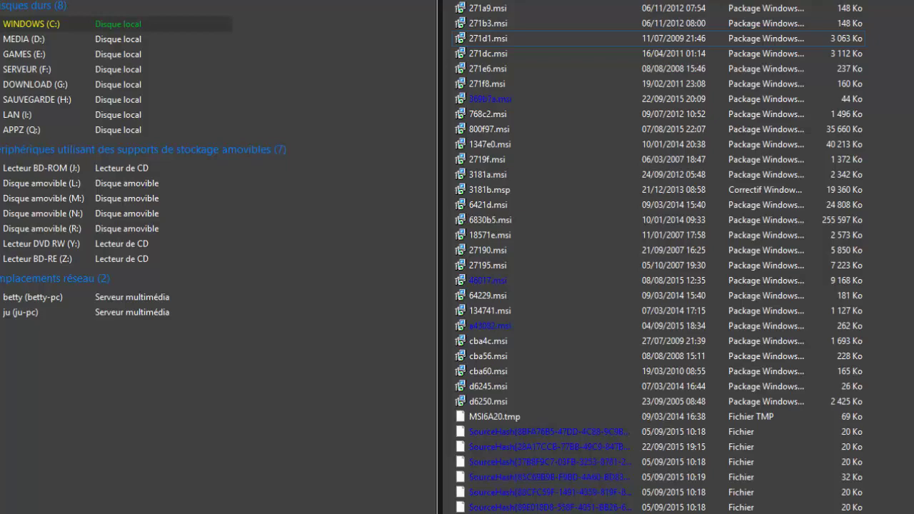
Select everything in the Installer folder and check the combined size in the properties.
key("ctrl+a")
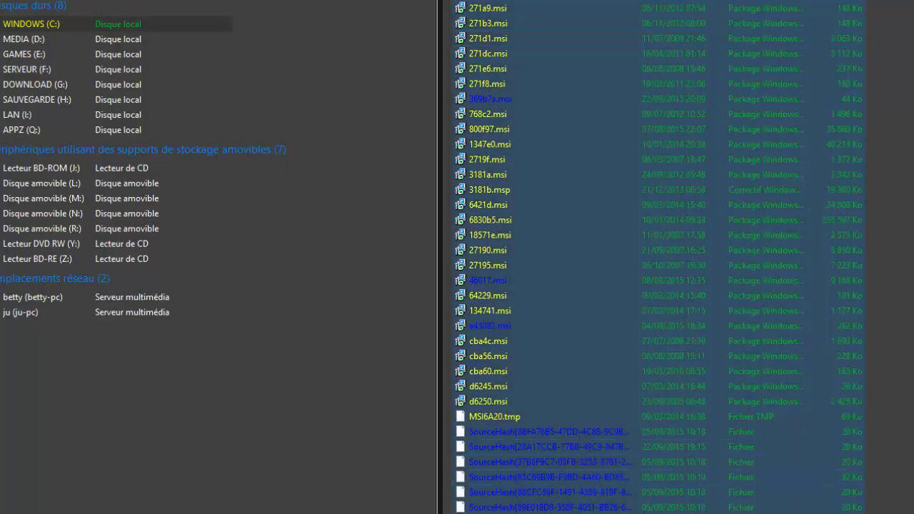
right_click(613, 475)
key("Escape")
key("alt+Return")
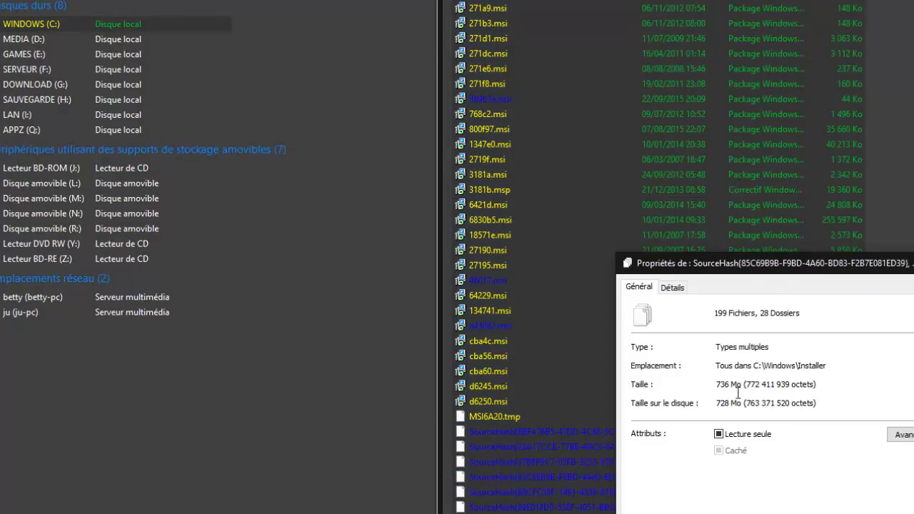
left_click_drag(716, 390, 741, 389)
key("Escape")
Leave the Installer folder, find System32 in the Windows folder and open it.
key("BackSpace")
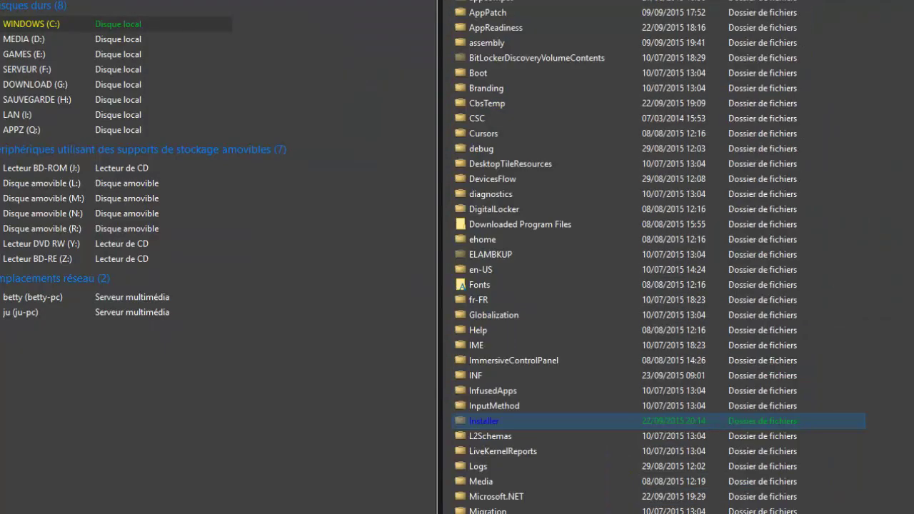
mouse_move(509, 427)
scroll(509, 429, "down", 13)
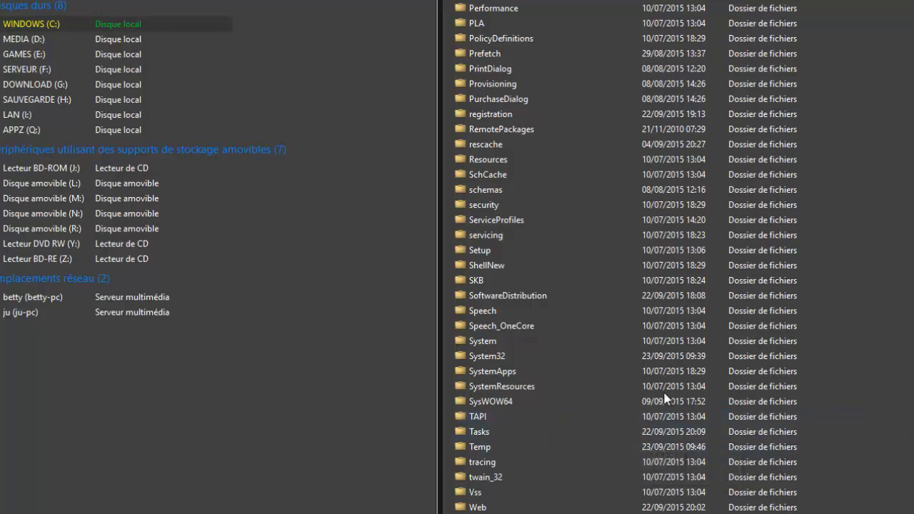
left_click(490, 361)
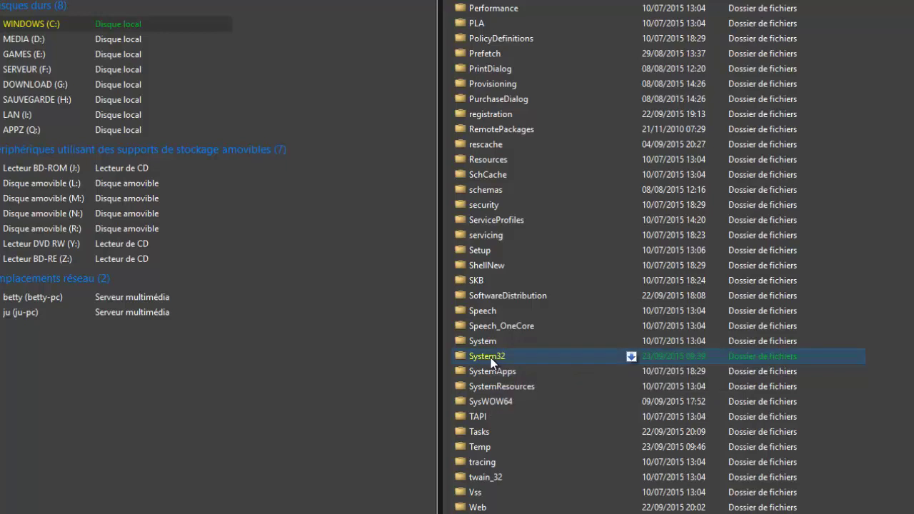
double_click(491, 360)
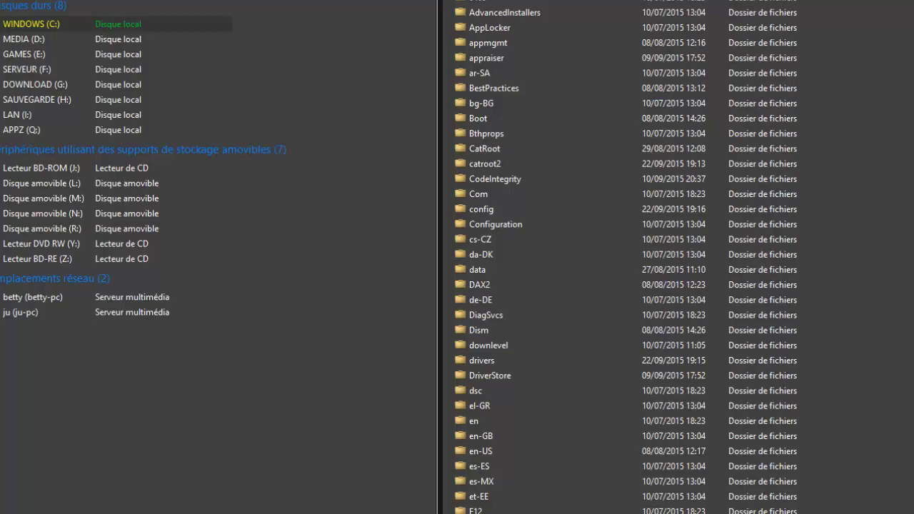
Open the DriverStore folder in System32 and go into its FileRepository subfolder.
mouse_move(506, 379)
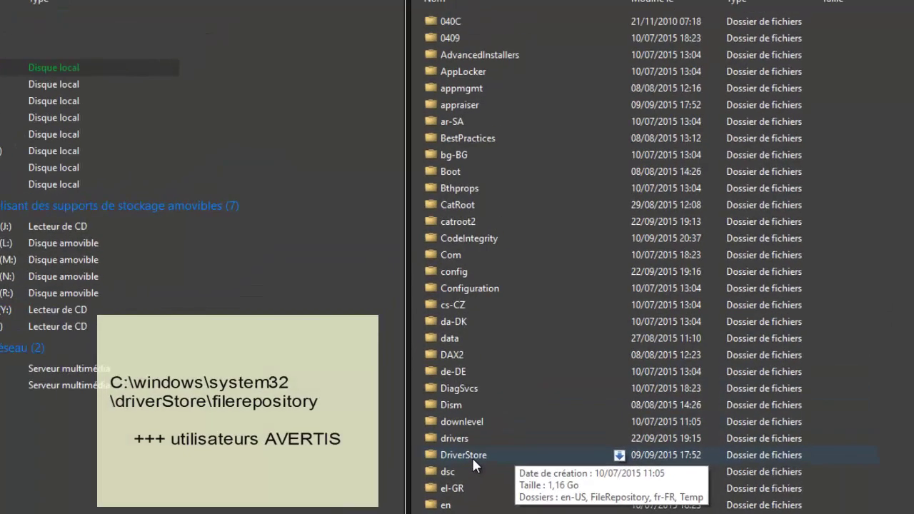
double_click(473, 459)
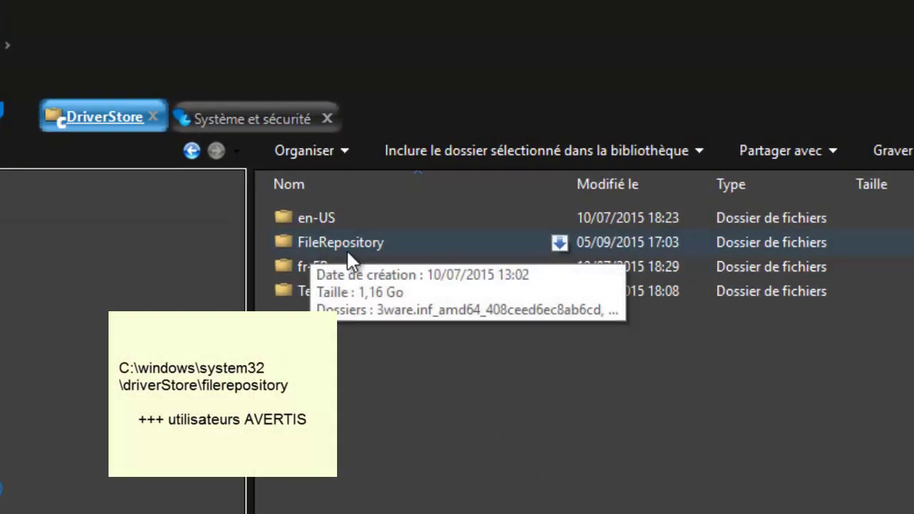
double_click(364, 240)
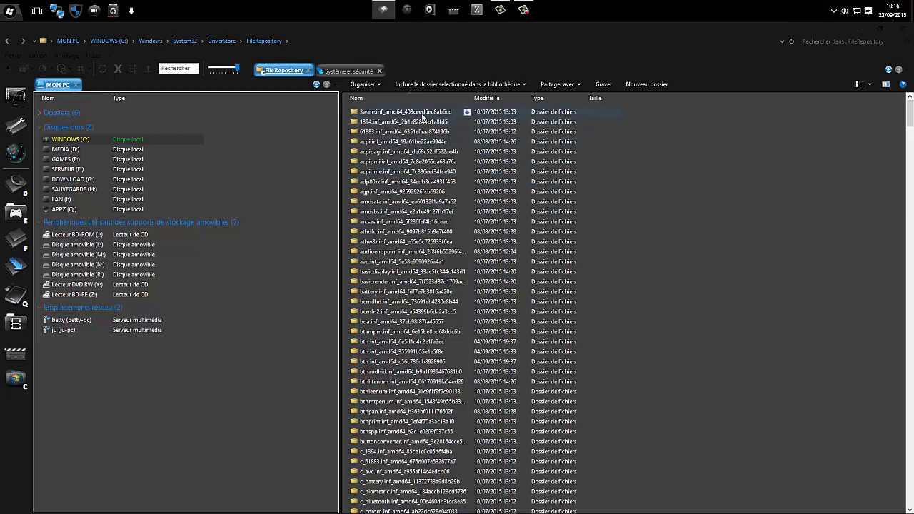
left_click(467, 113)
scroll(697, 288, "down", 20)
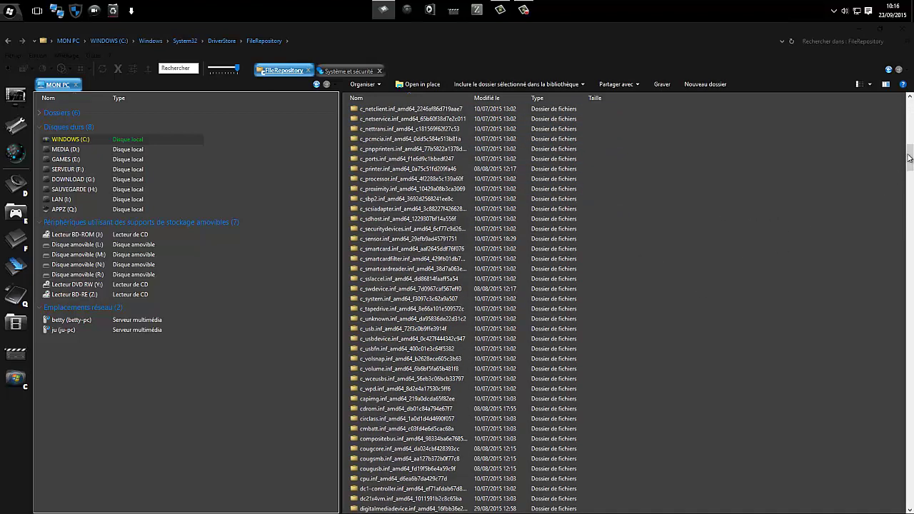
left_click_drag(911, 157, 911, 496)
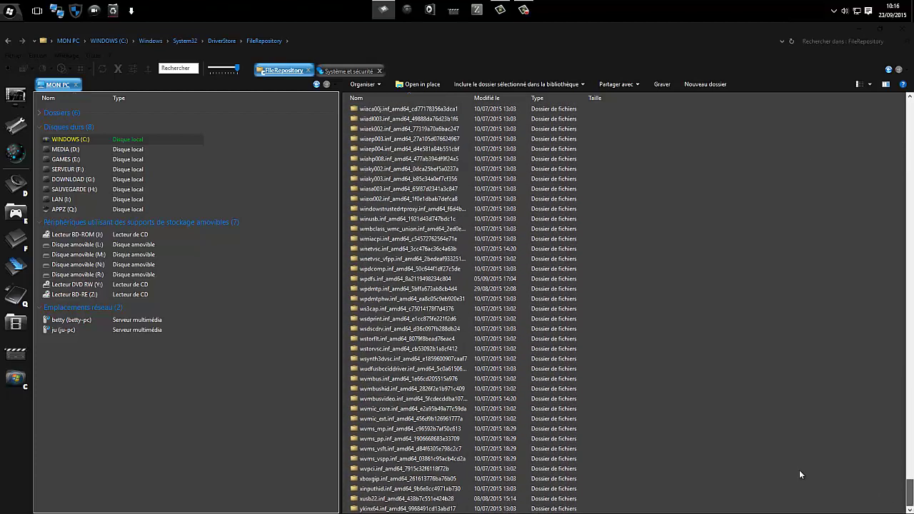
left_click(397, 507, "shift")
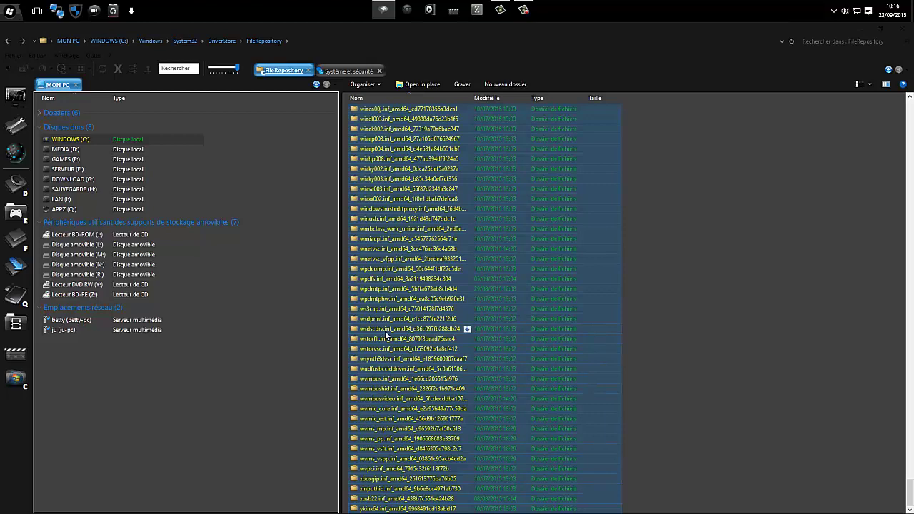
mouse_move(466, 333)
left_click(718, 222)
Check the total size of the FileRepository folder in its properties and close them without changes.
right_click(710, 184)
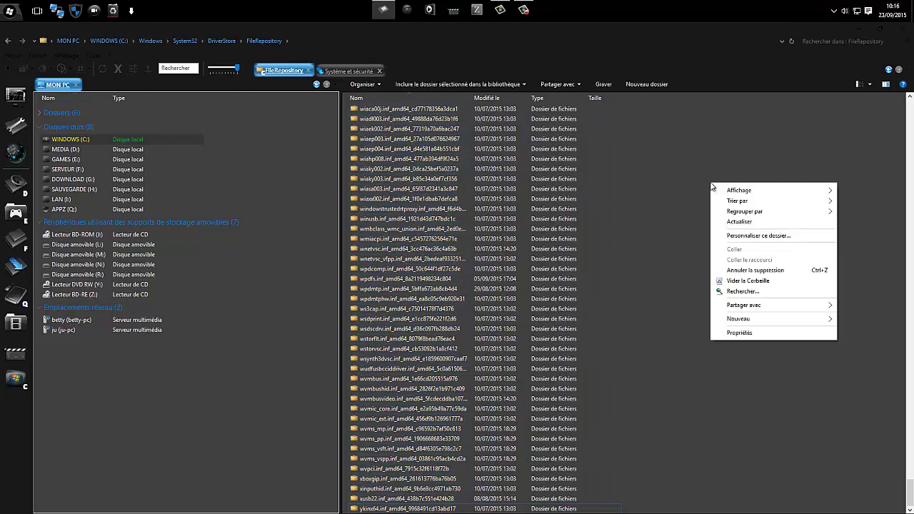
left_click(740, 333)
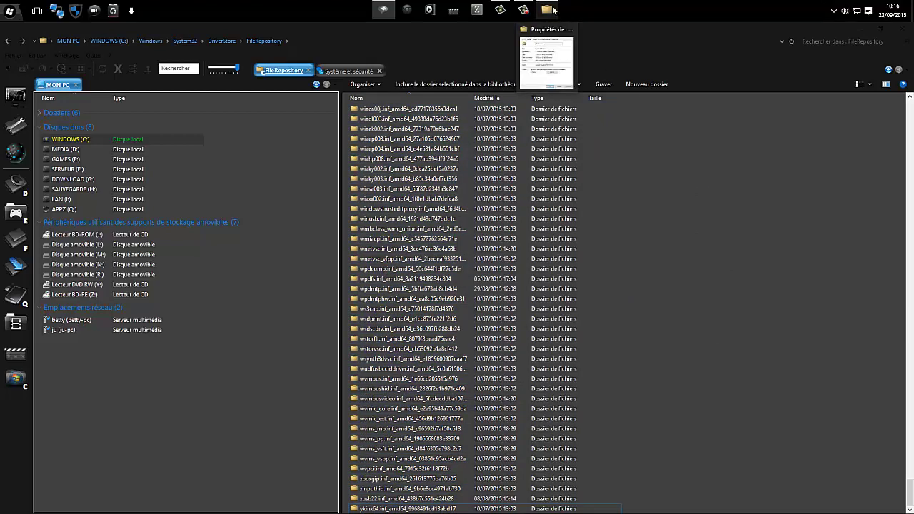
left_click_drag(69, 137, 88, 138)
left_click_drag(122, 66, 306, 124)
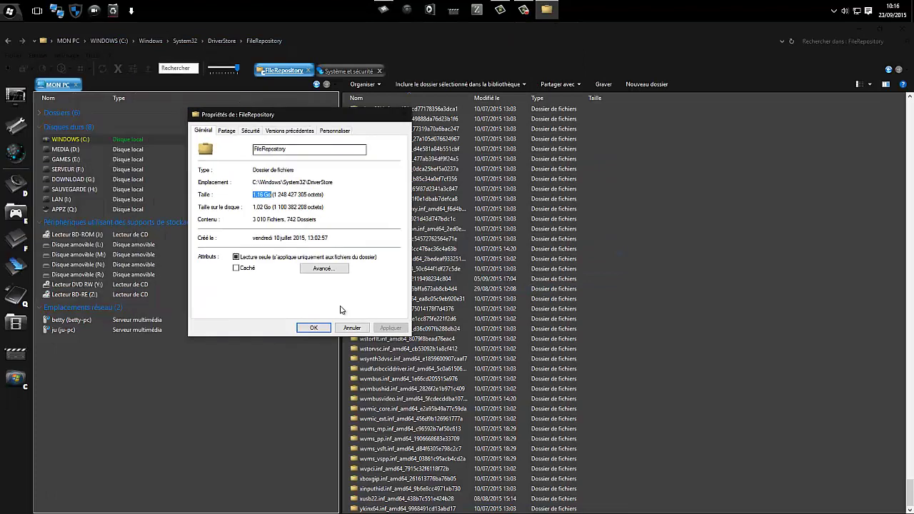
left_click(350, 329)
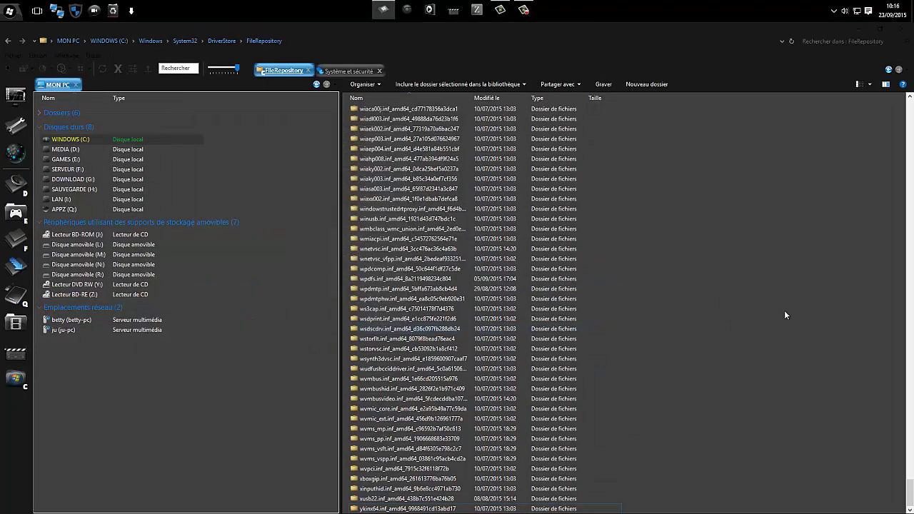
Go back up from FileRepository to the root of drive C:.
key("BackSpace")
key("BackSpace")
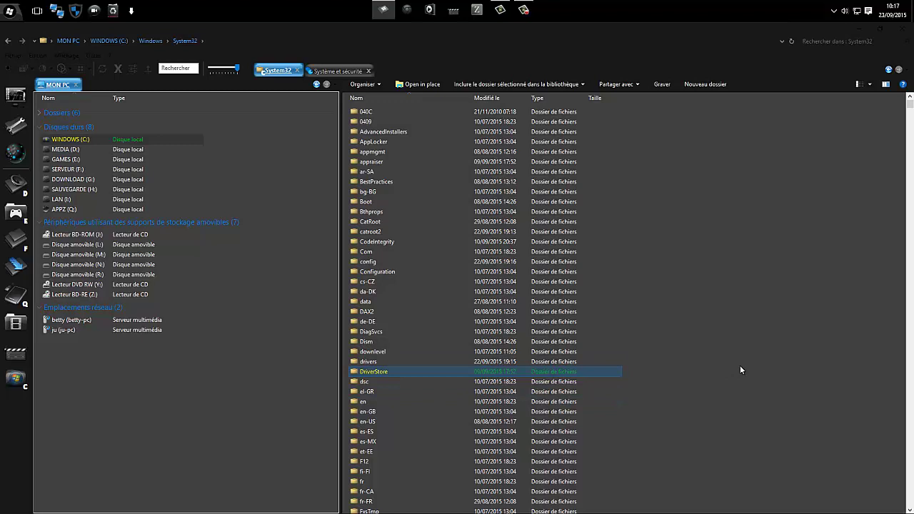
key("BackSpace")
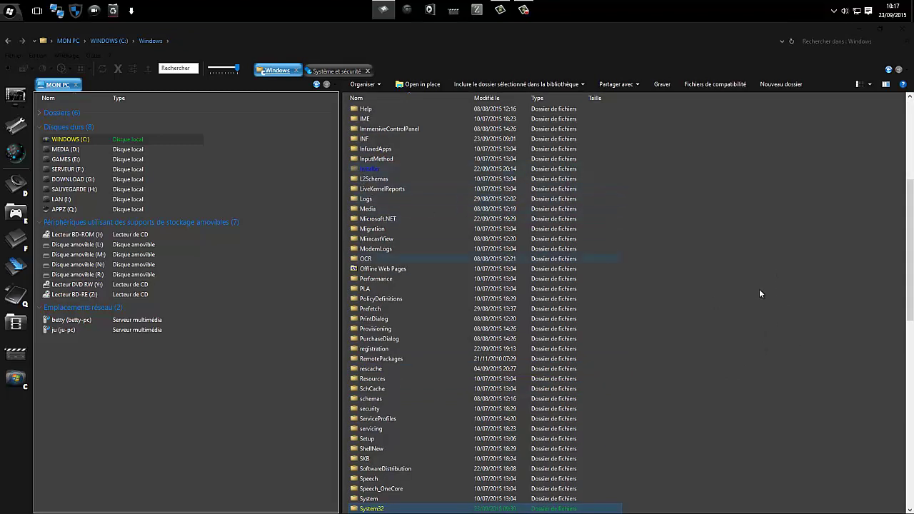
left_click(787, 295)
key("BackSpace")
left_click(463, 398)
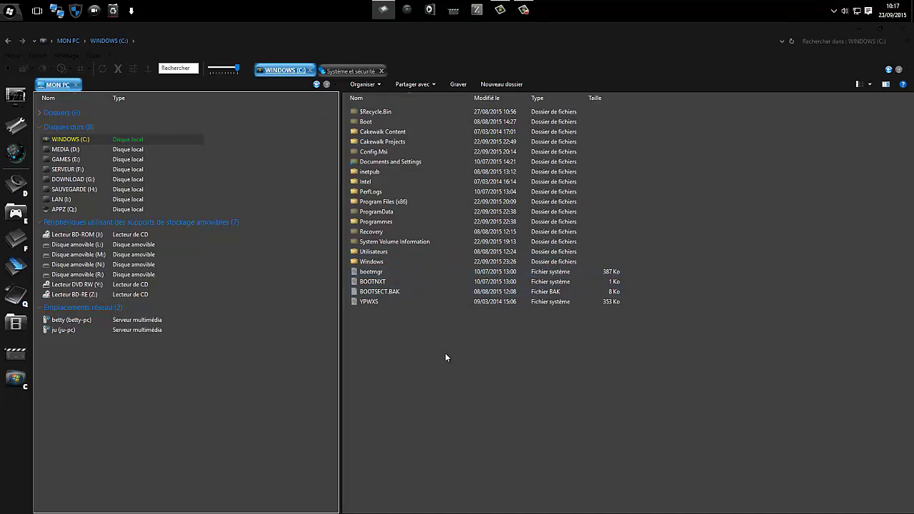
Open the Local folder under Utilisateurs\my\AppData on drive C:.
left_click(374, 251)
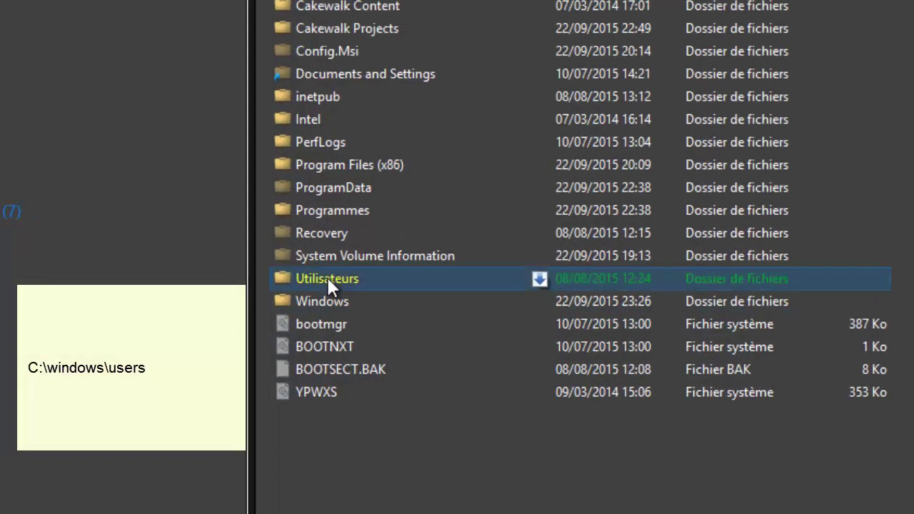
double_click(327, 279)
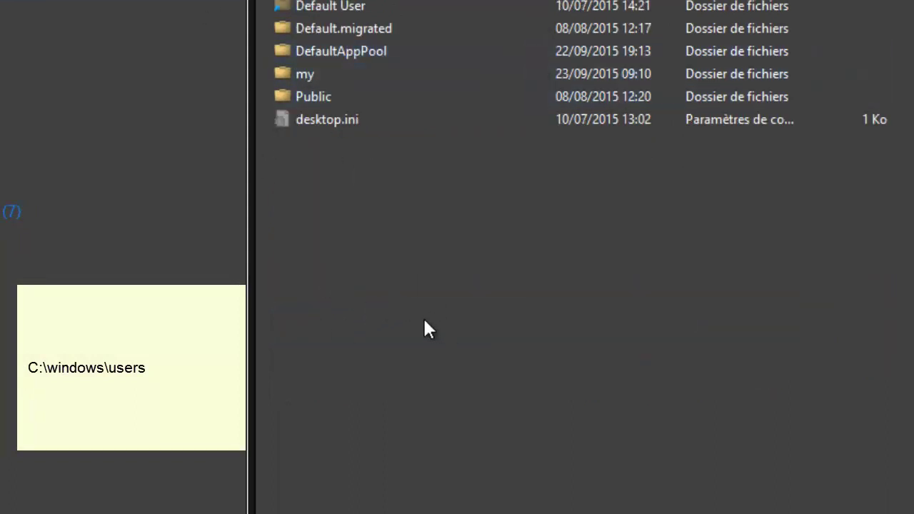
double_click(303, 76)
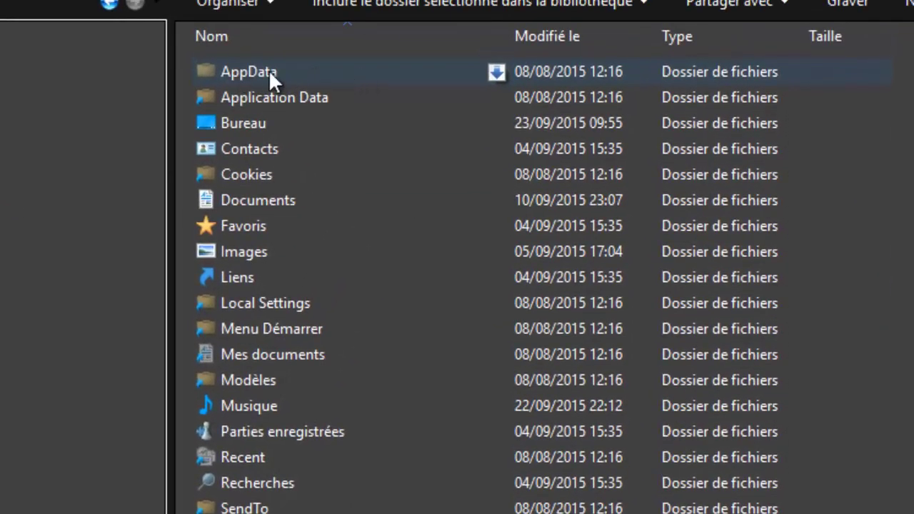
double_click(245, 75)
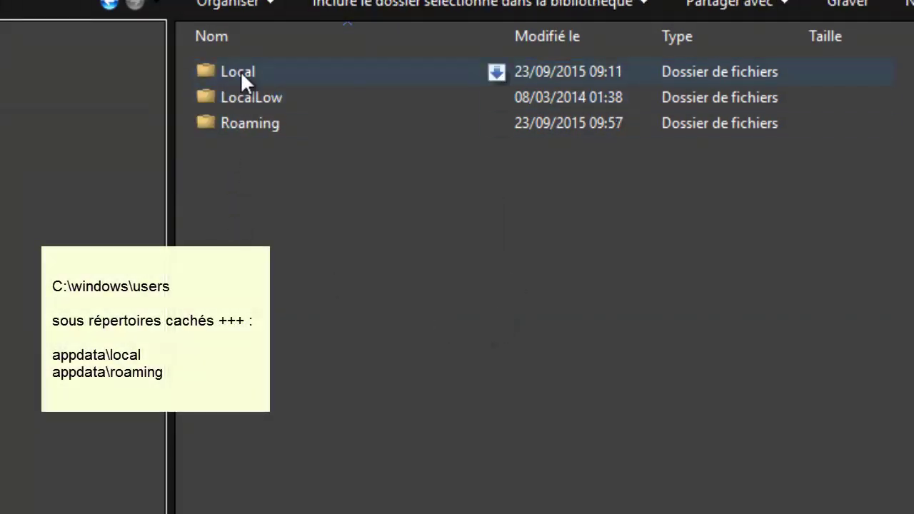
double_click(240, 70)
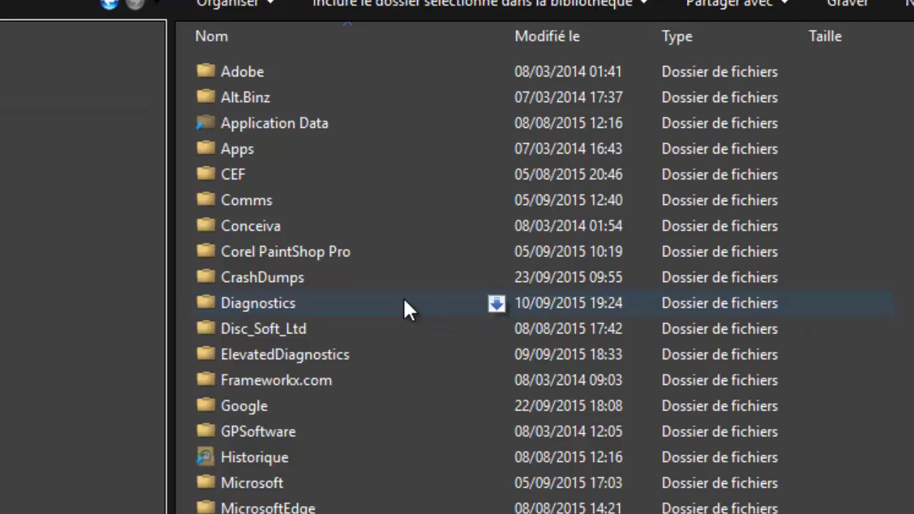
Inspect the contents of the CrashDumps folder in AppData\Local and return to the Local folder.
mouse_move(264, 278)
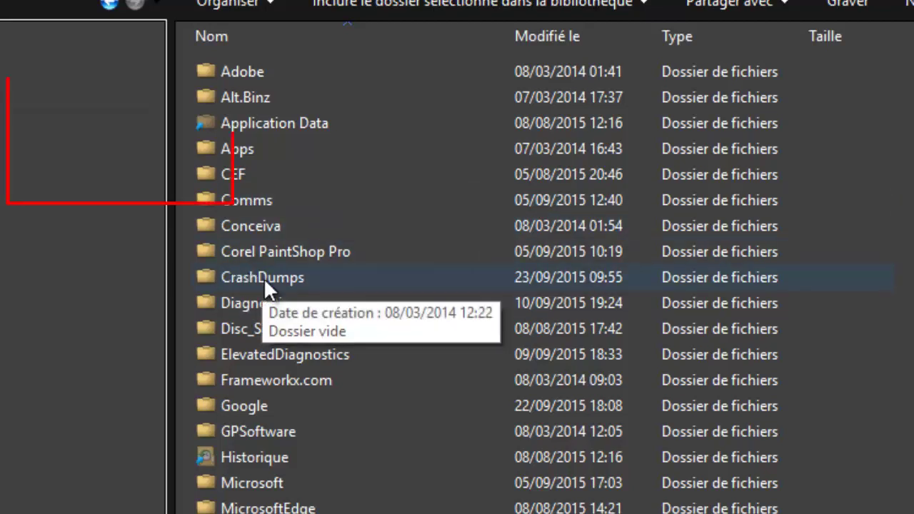
double_click(263, 278)
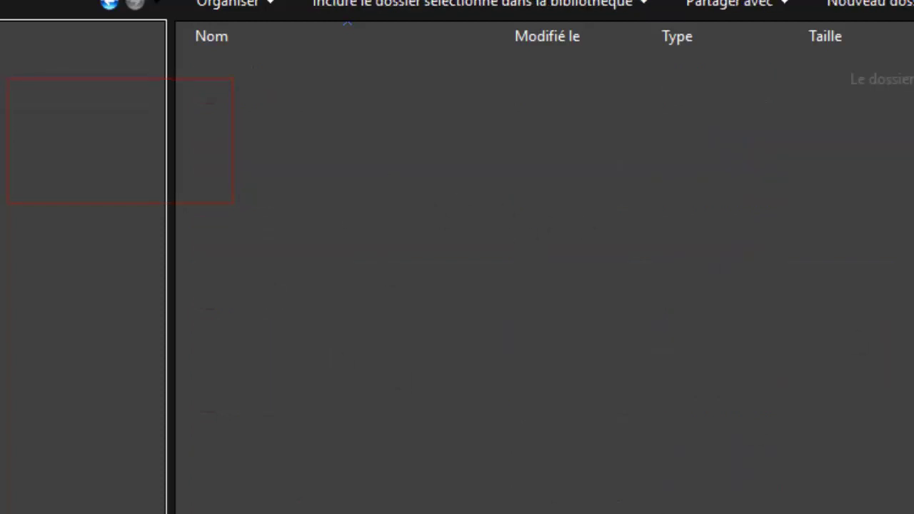
key("alt+Left")
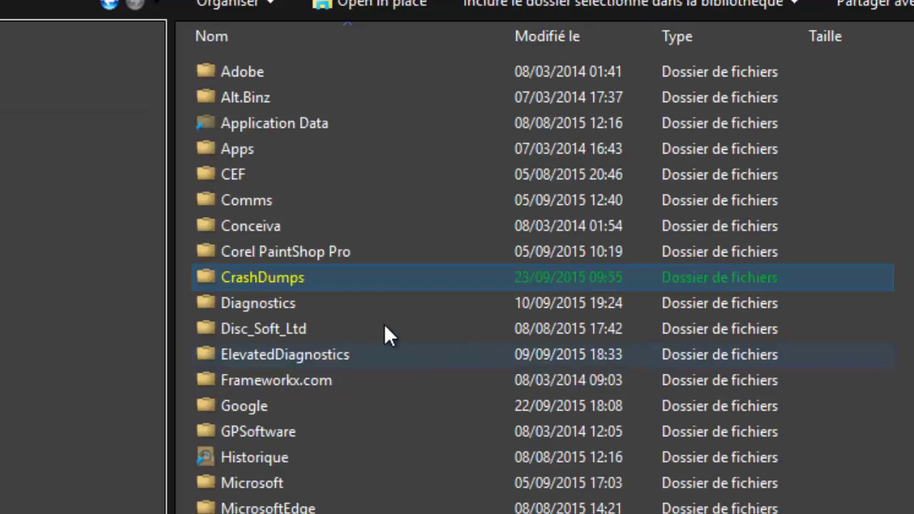
double_click(278, 275)
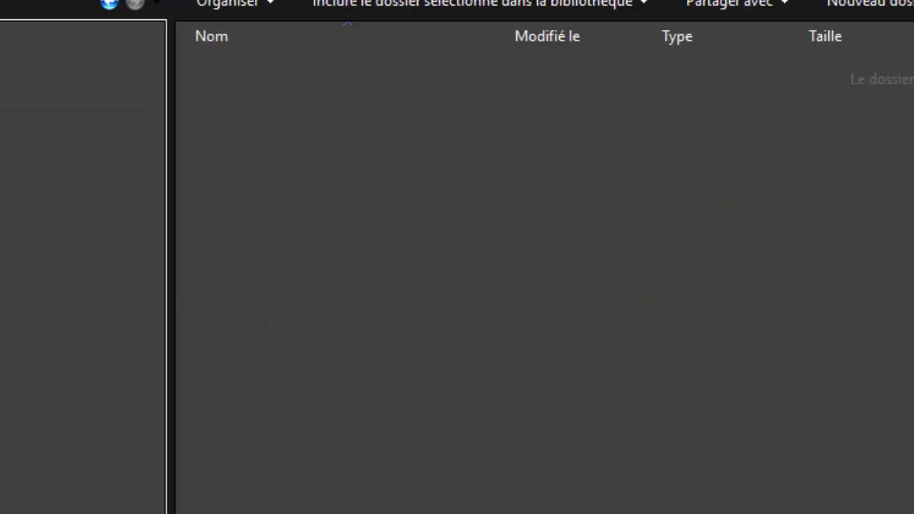
left_click_drag(857, 500, 264, 92)
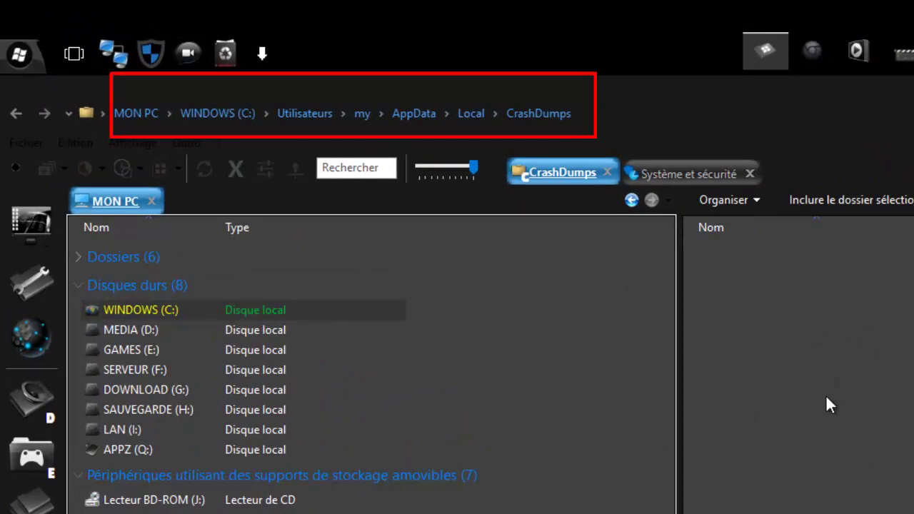
key("alt+Up")
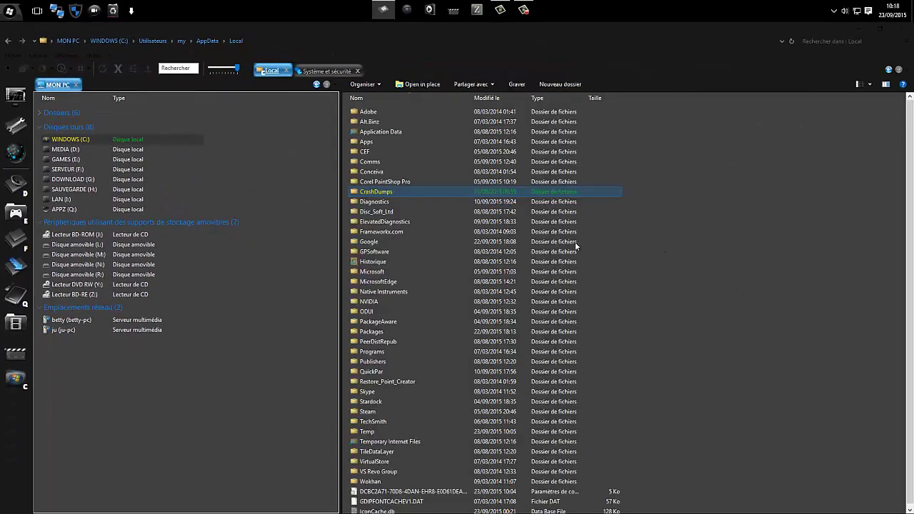
key("Return")
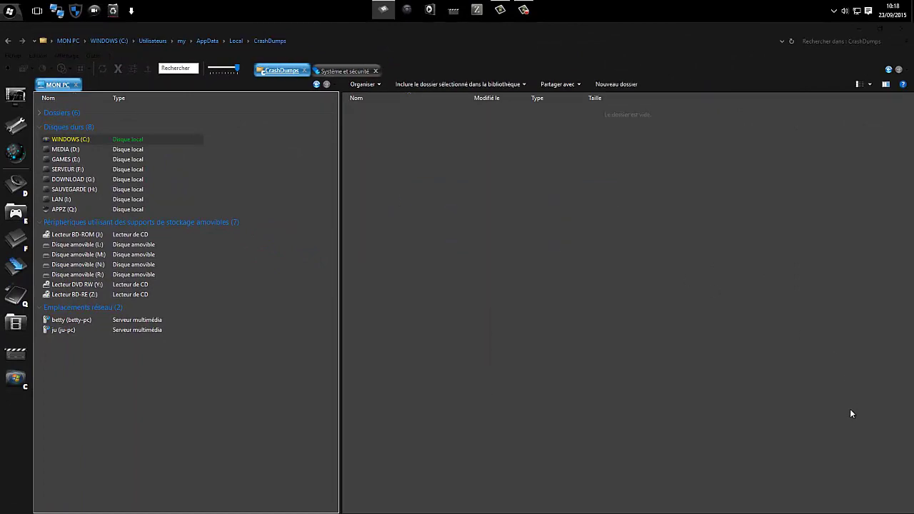
left_click_drag(850, 411, 385, 118)
key("alt+Up")
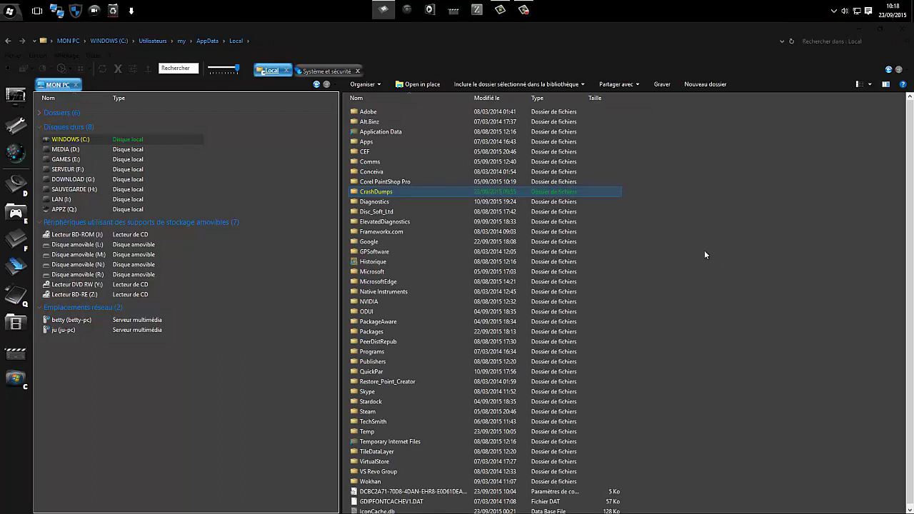
Try to delete all the contents of the Temp folder in AppData\Local, retry once, and cancel the operation.
scroll(715, 253, "down", 1)
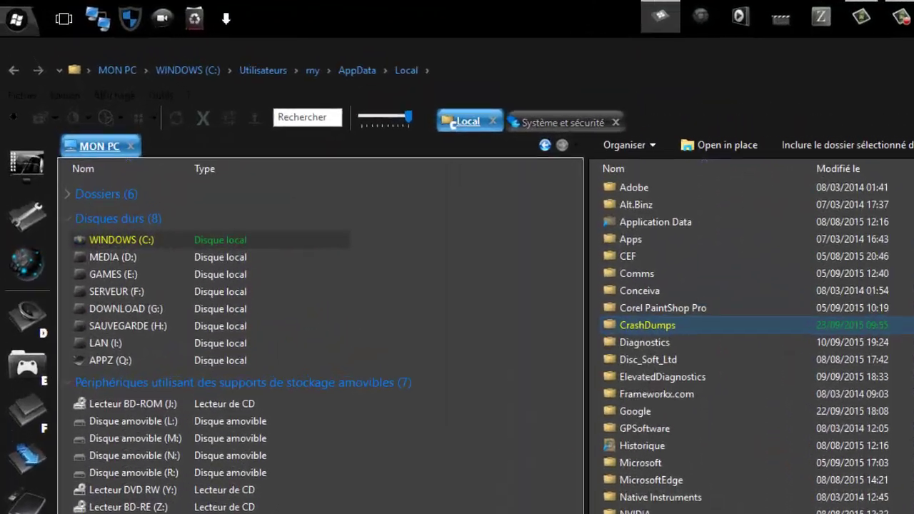
double_click(369, 429)
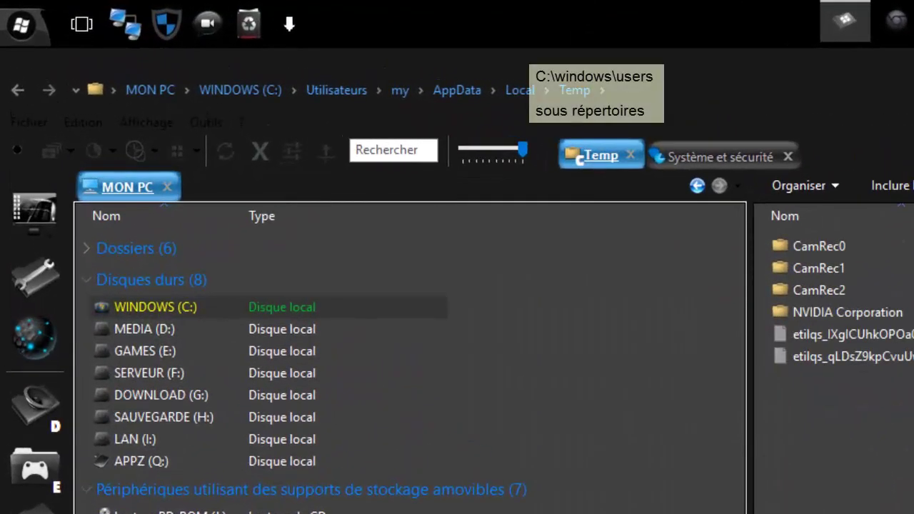
left_click_drag(911, 510, 750, 227)
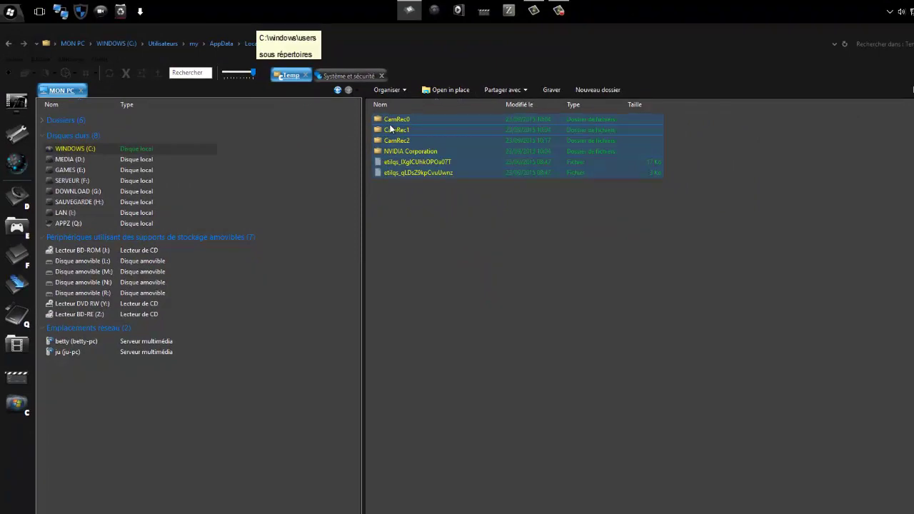
right_click(758, 244)
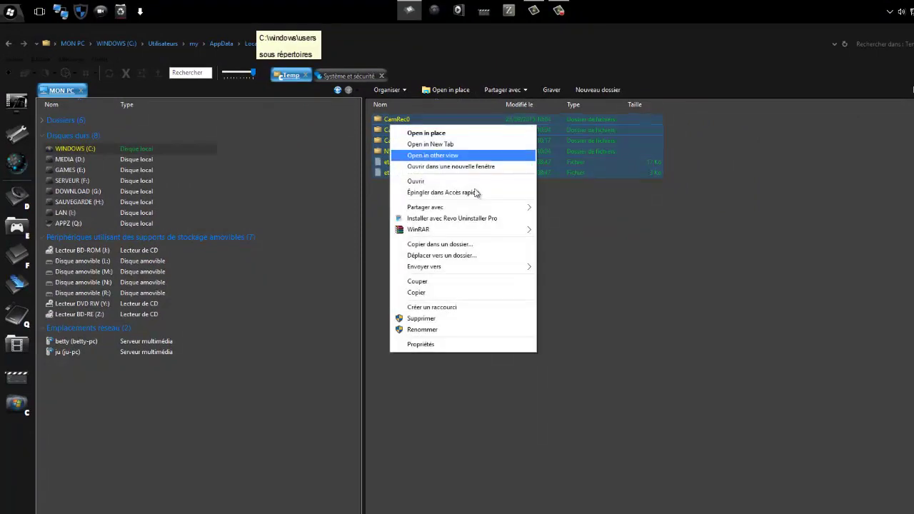
left_click(449, 319)
left_click(544, 300)
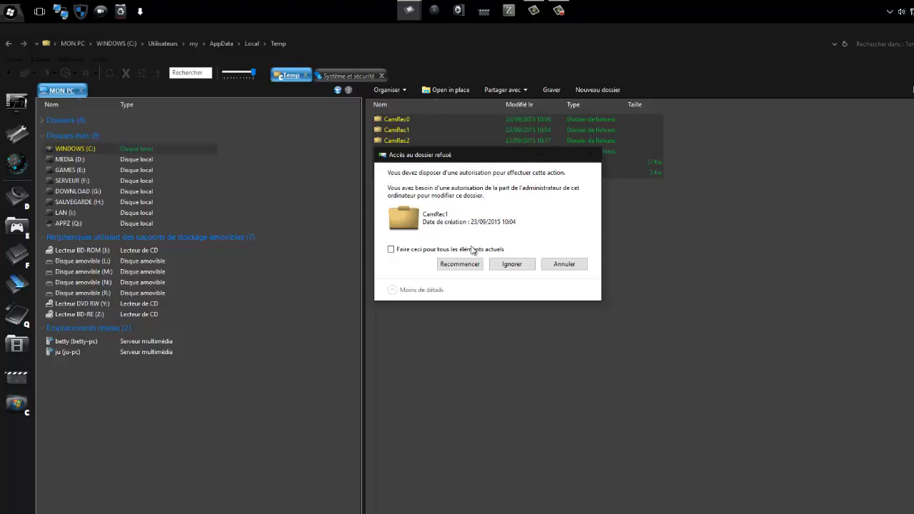
left_click(459, 264)
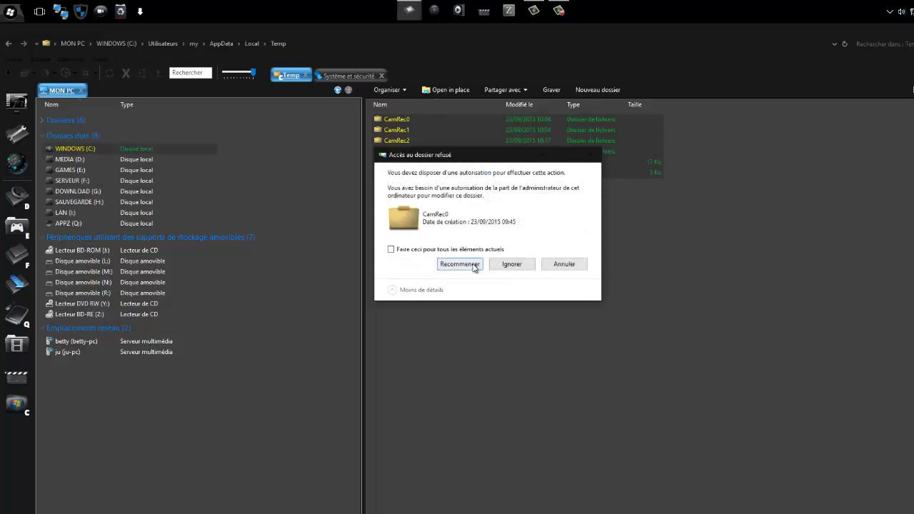
left_click(556, 264)
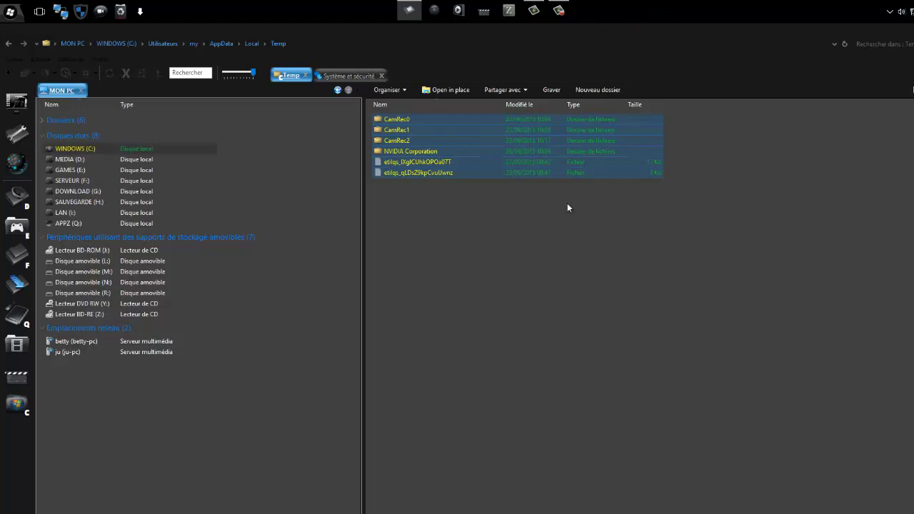
Go back up from Temp to AppData and open its Roaming folder.
key("BackSpace")
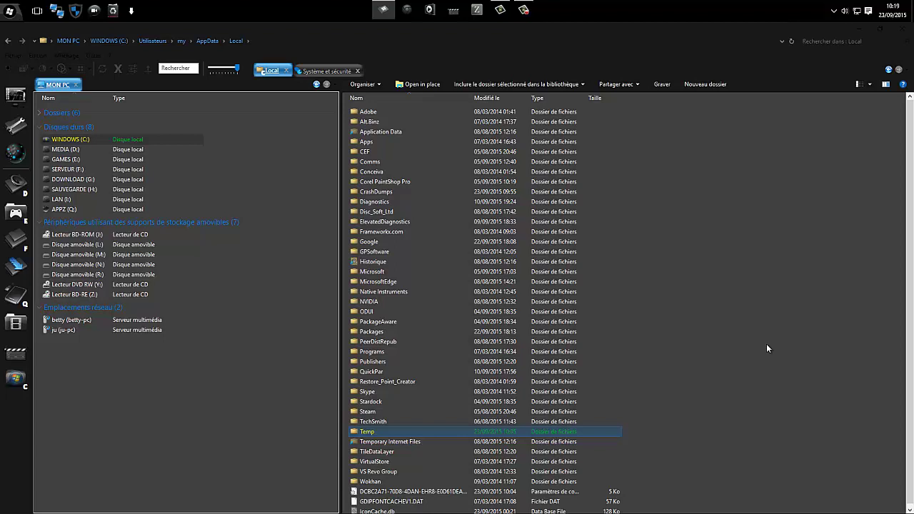
key("BackSpace")
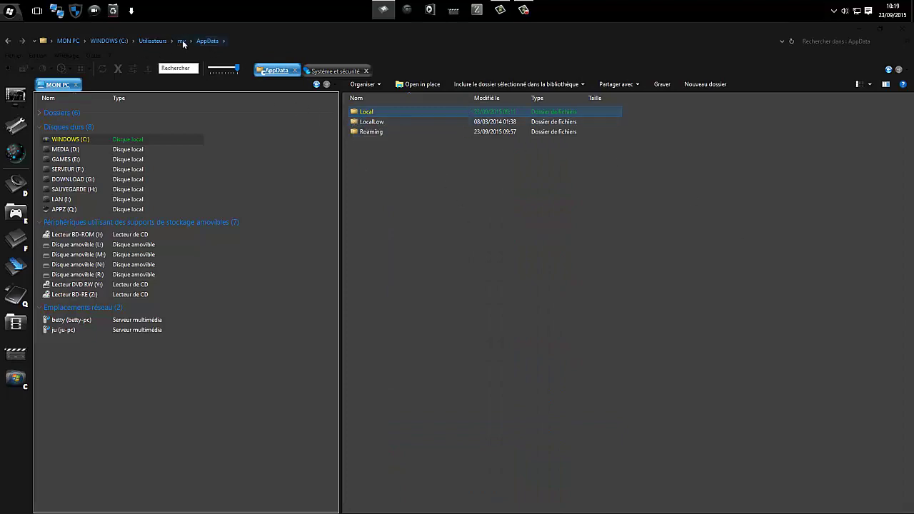
left_click(404, 155)
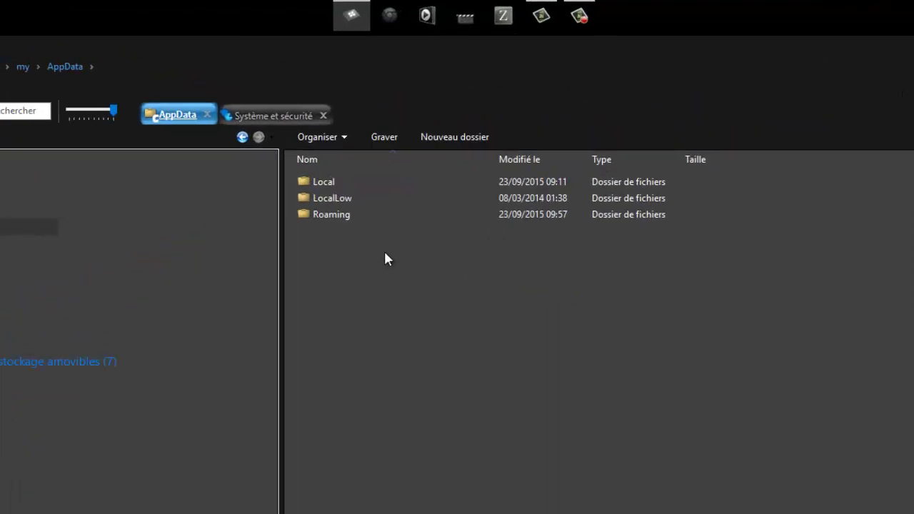
left_click(315, 215)
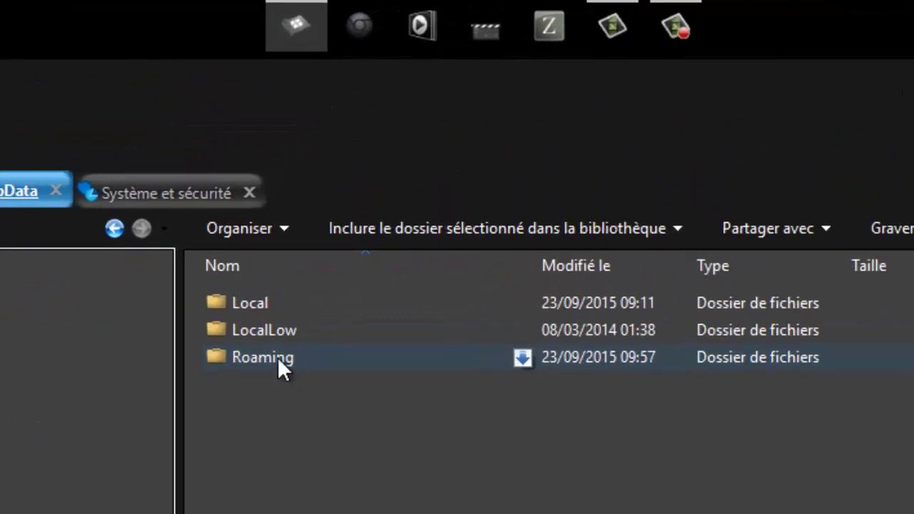
double_click(261, 356)
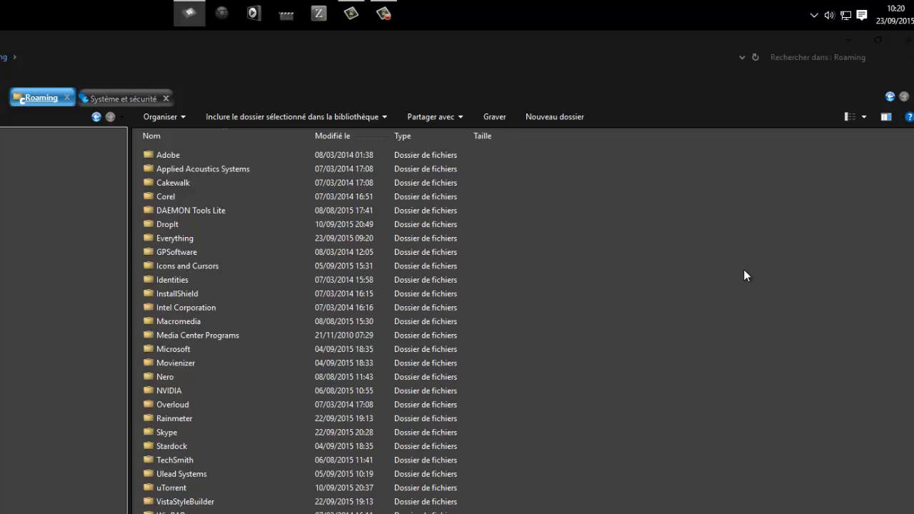
Move the Icons and Cursors folder from AppData\Roaming to the recycle bin.
right_click(176, 268)
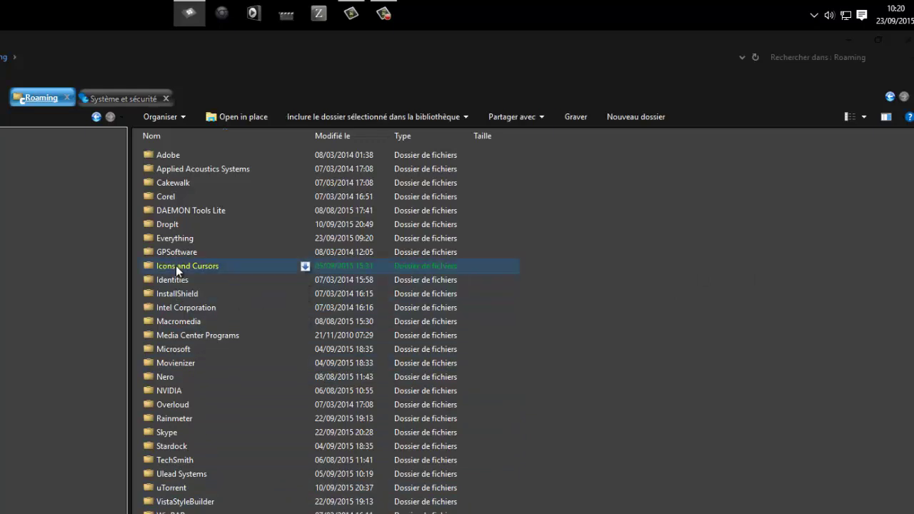
key("Delete")
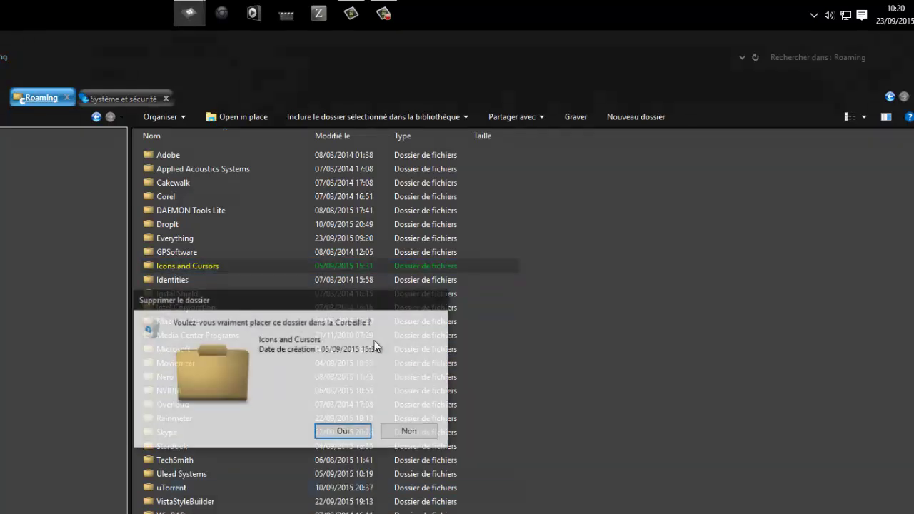
left_click(352, 431)
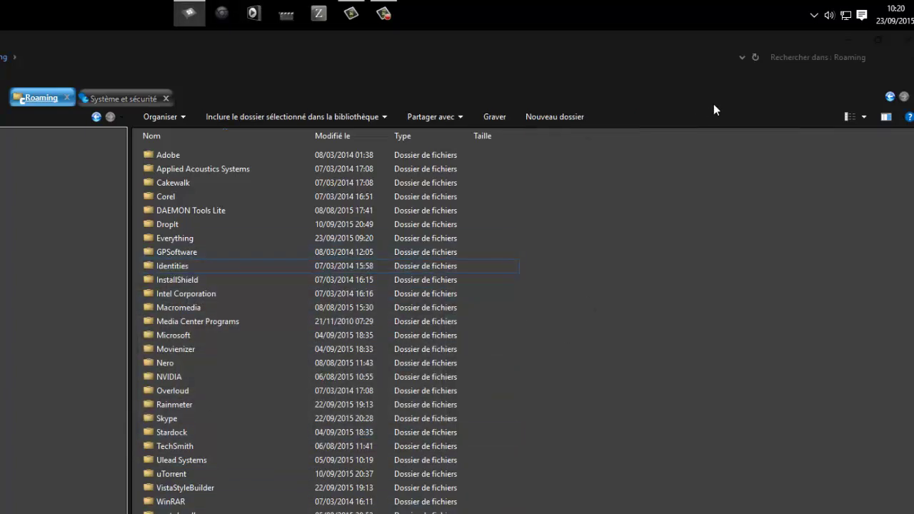
Restore the maximized file window to its smaller size and go back up from Roaming to the root of drive C:.
left_click(880, 42)
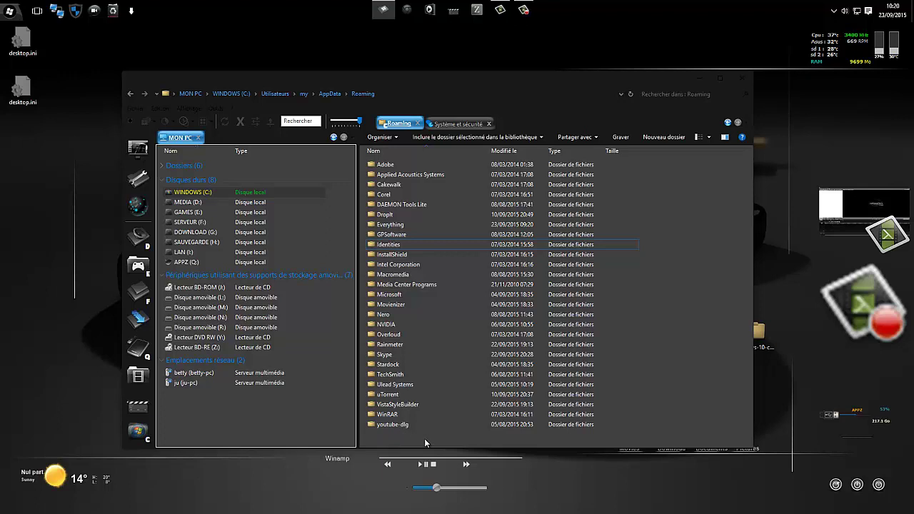
key("alt+Up")
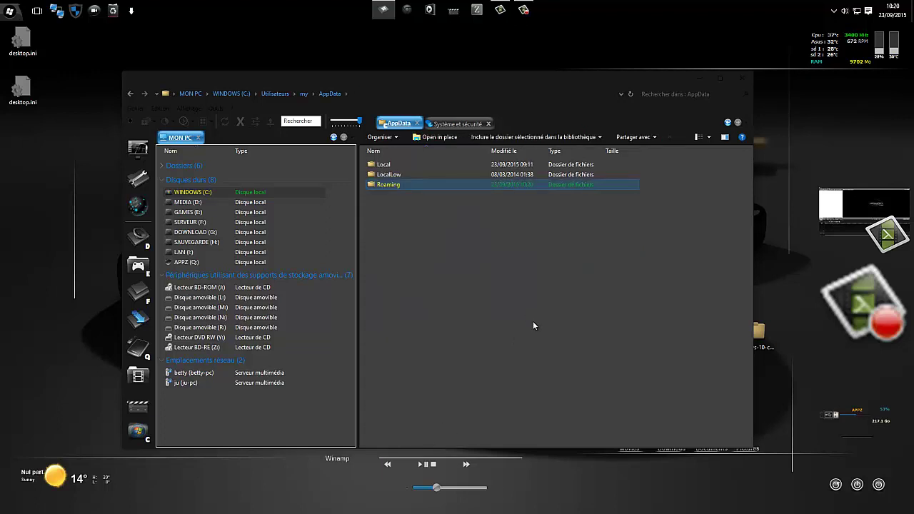
key("alt+Up")
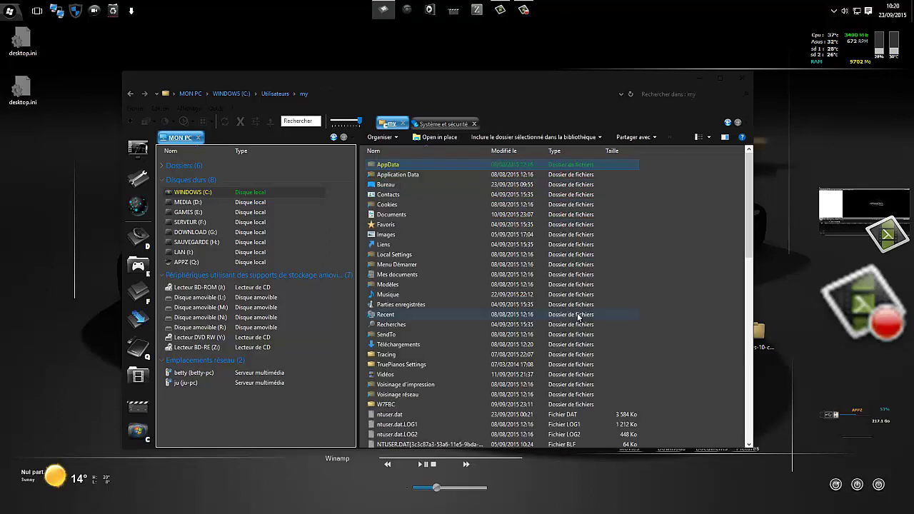
scroll(682, 312, "down", 10)
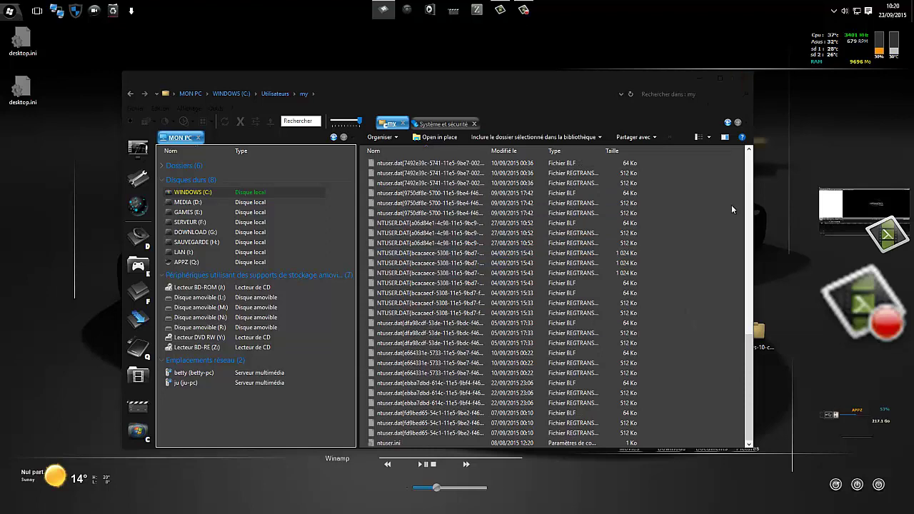
key("alt+Up")
key("alt+Up")
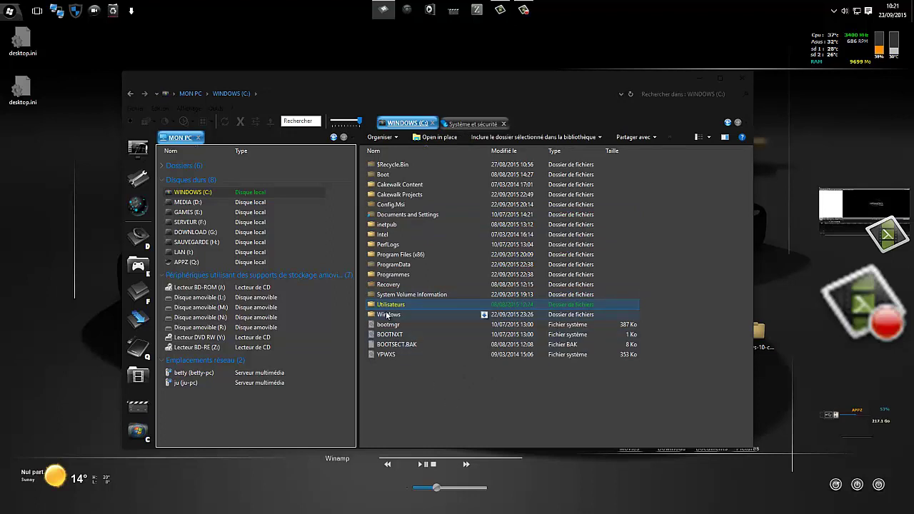
Open the Download folder under Windows\SoftwareDistribution on drive C:.
double_click(485, 315)
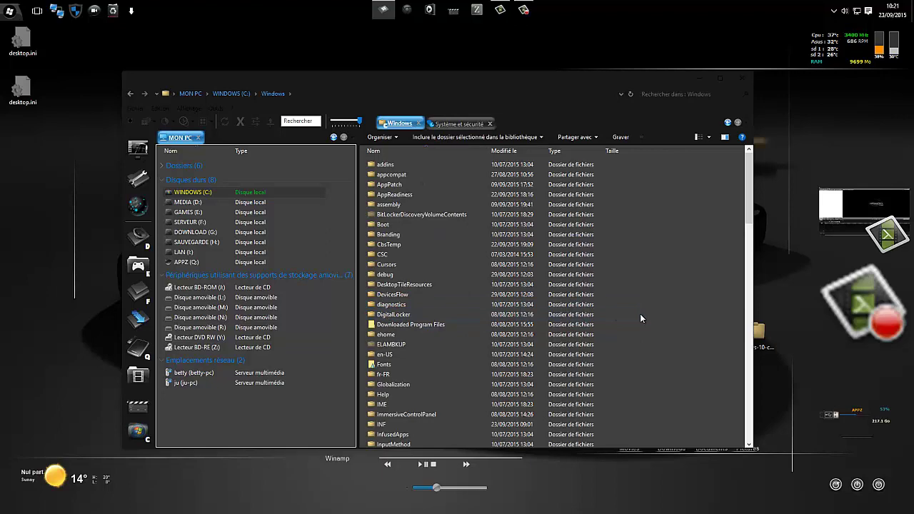
scroll(641, 315, "down", 6)
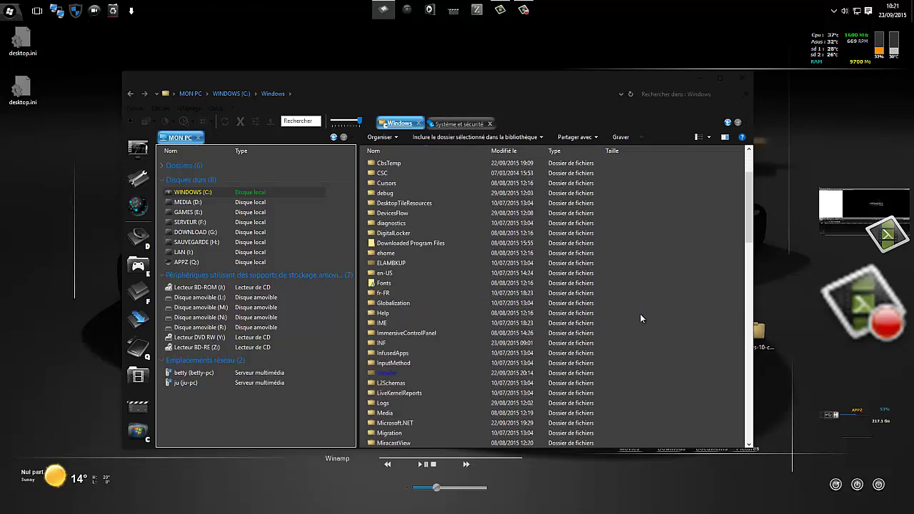
scroll(640, 315, "down", 6)
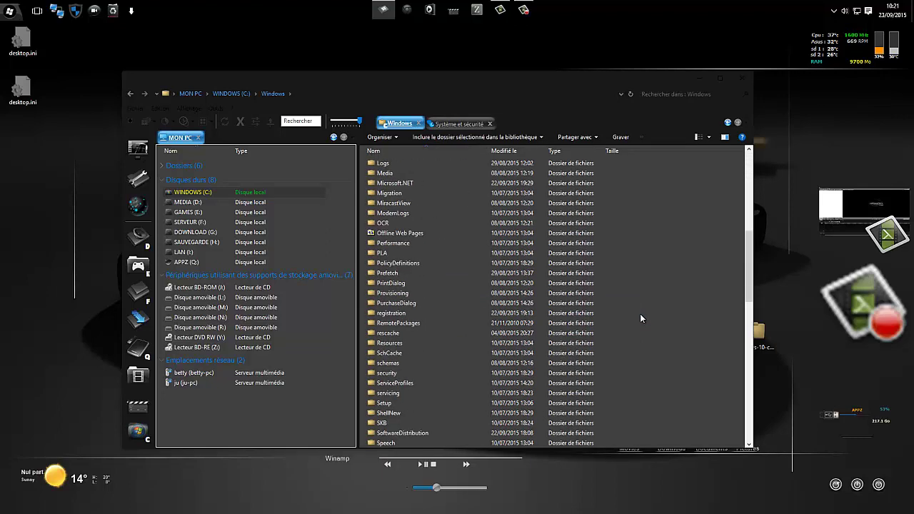
scroll(641, 315, "down", 5)
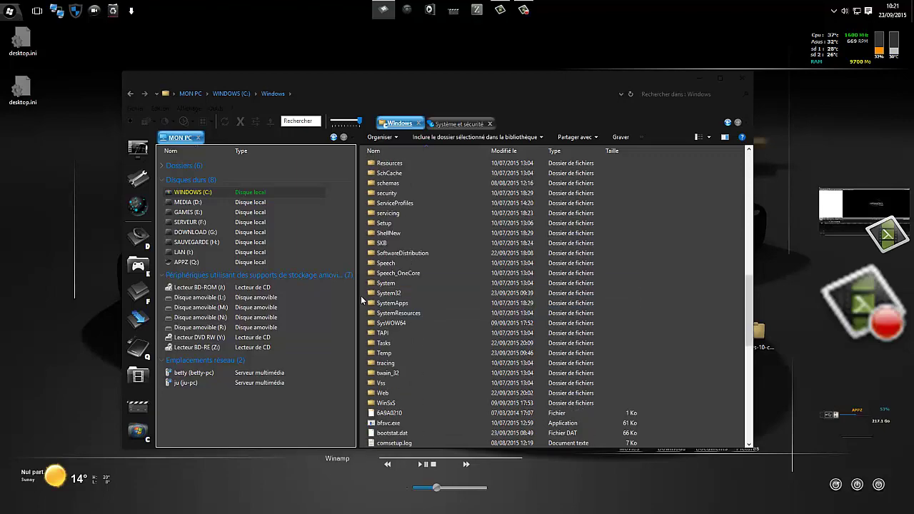
mouse_move(413, 256)
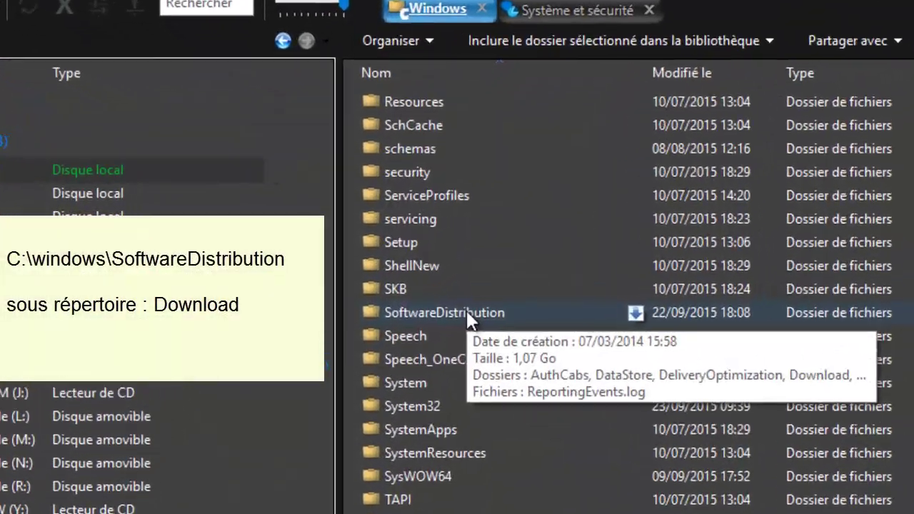
double_click(468, 314)
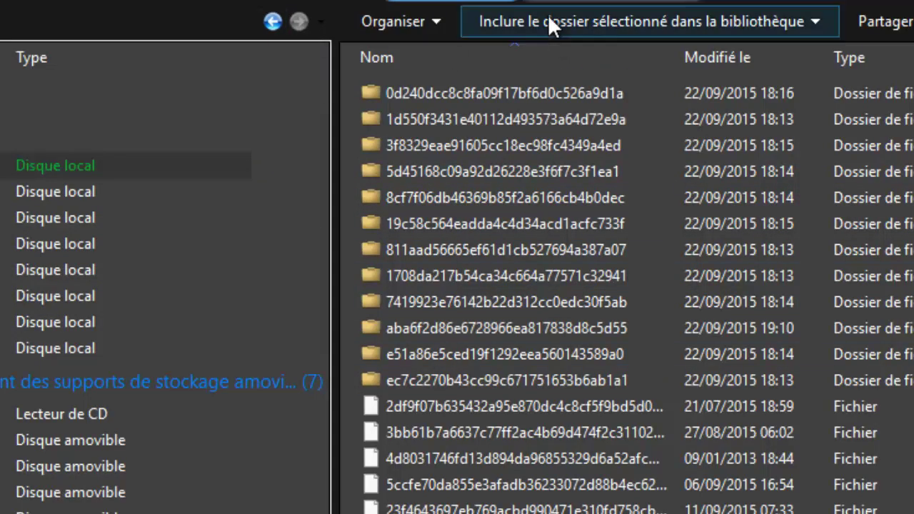
Select everything in the SoftwareDistribution\Download folder, check the combined properties of the items and close them without changes.
left_click(531, 91)
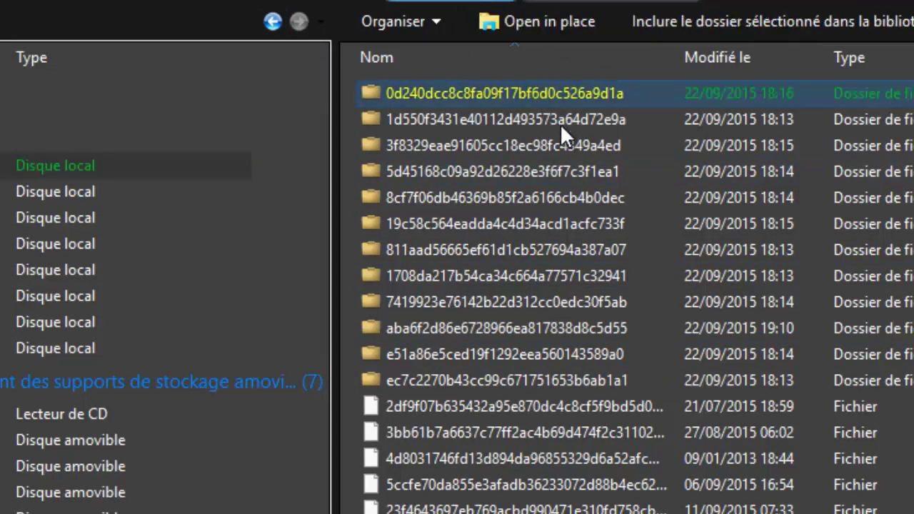
scroll(800, 316, "down", 5)
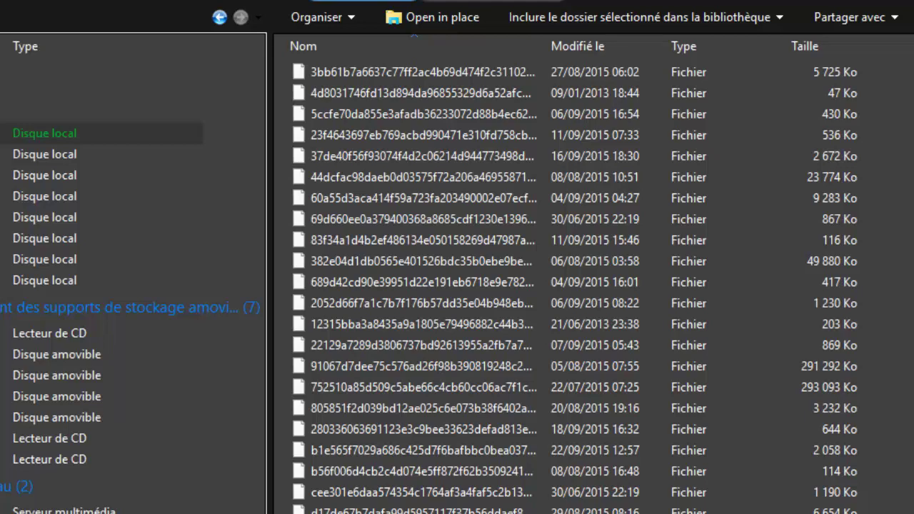
key("ctrl+a")
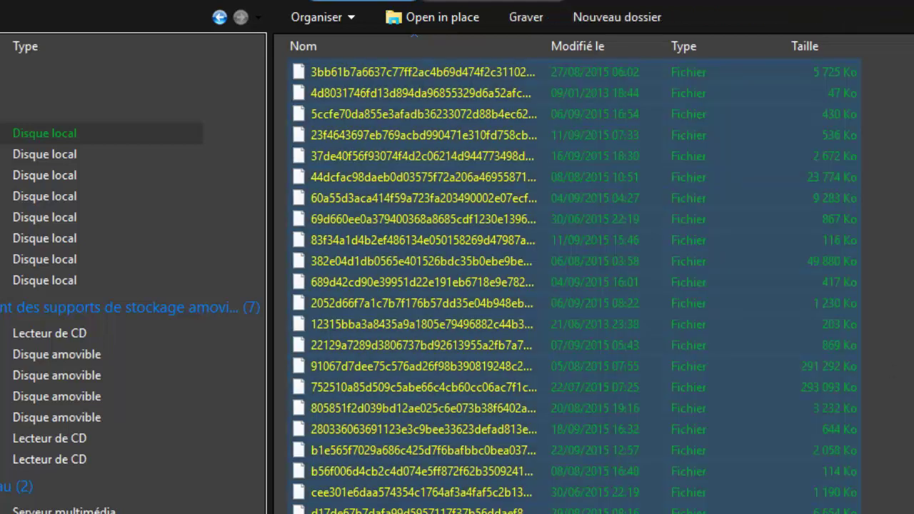
right_click(398, 369)
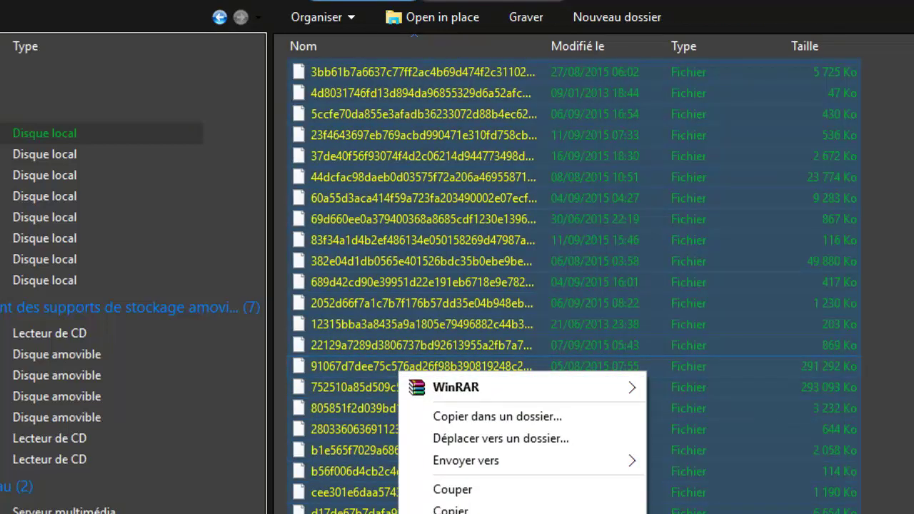
key("Escape")
key("alt+Return")
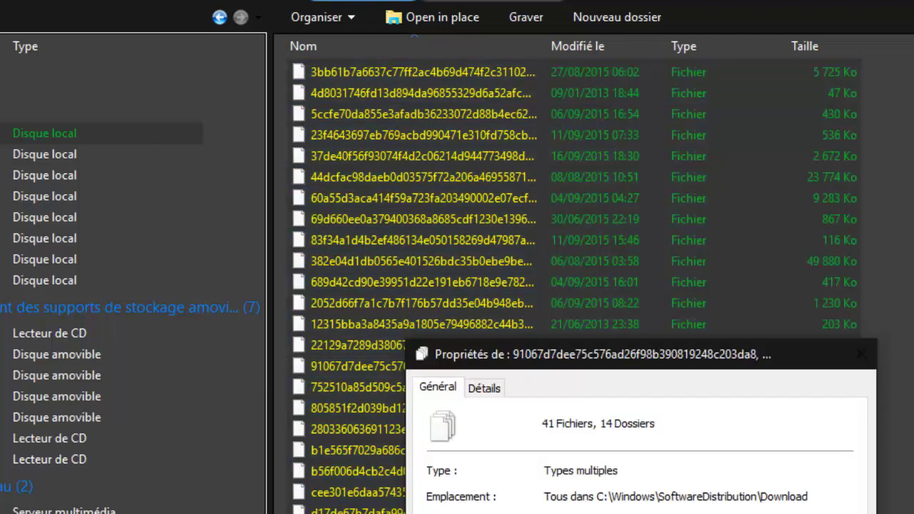
key("Escape")
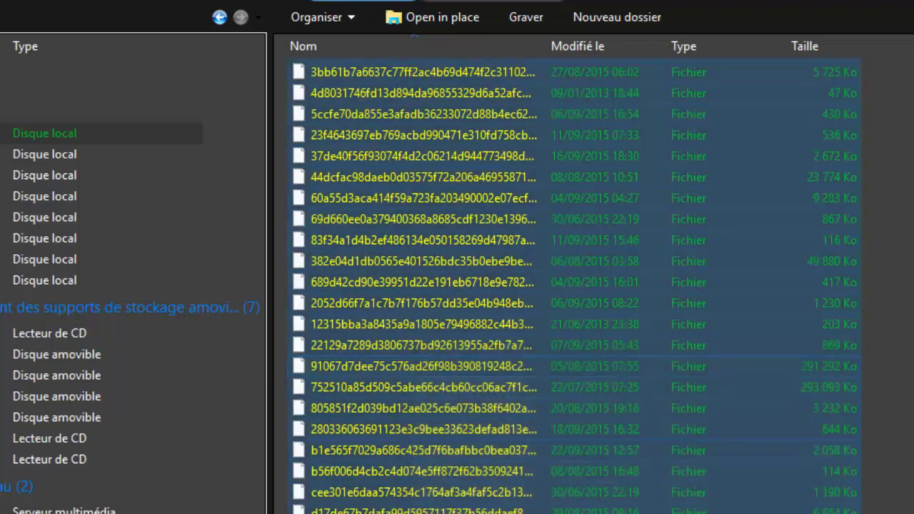
Go back up from the Download folder to the root of drive C:.
key("alt+Up")
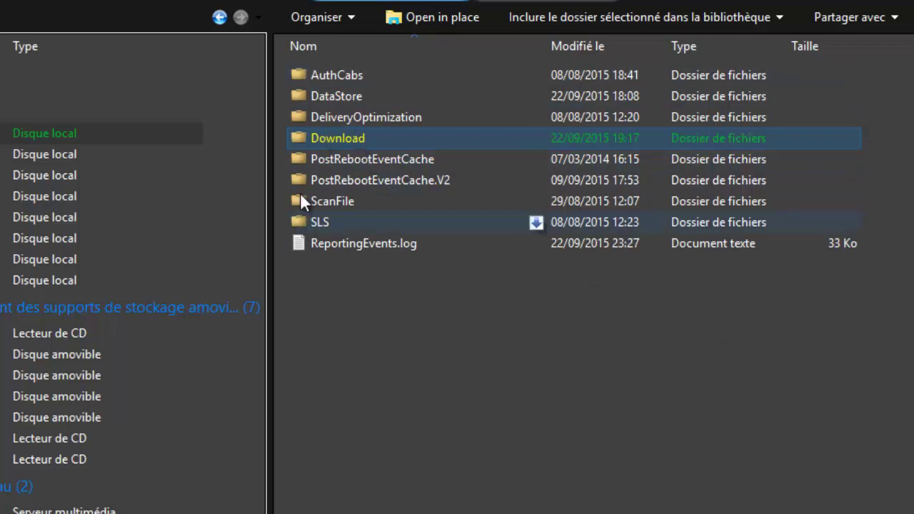
left_click(885, 416)
key("alt+Up")
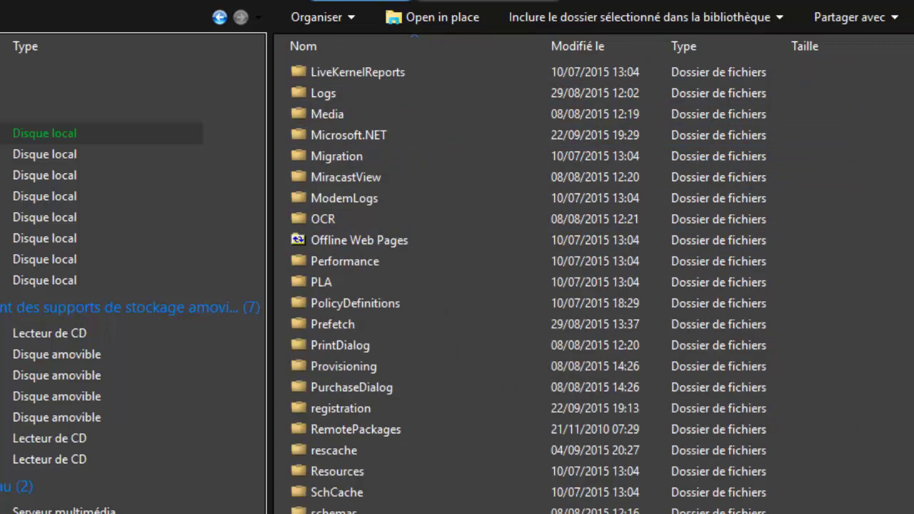
key("alt+Up")
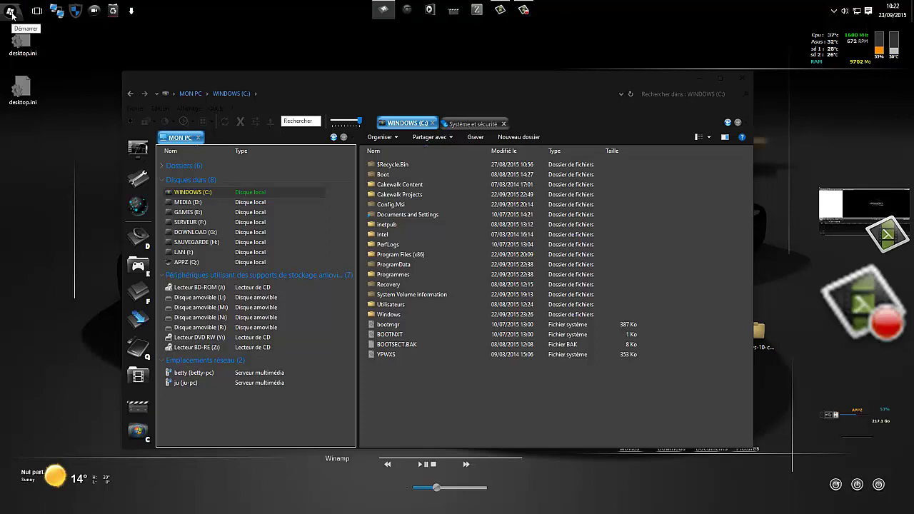
Open the System Protection settings from the Control Panel's System page and move the System Properties window aside.
left_click(138, 205)
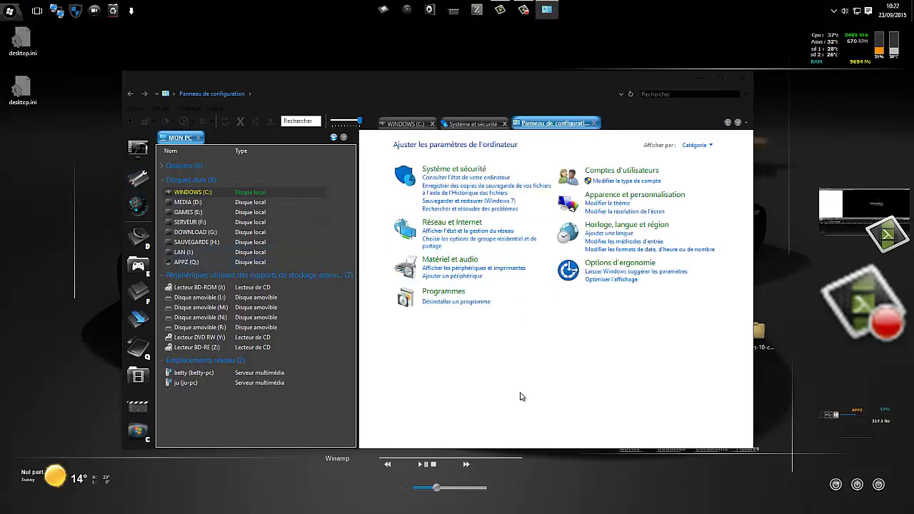
left_click(459, 172)
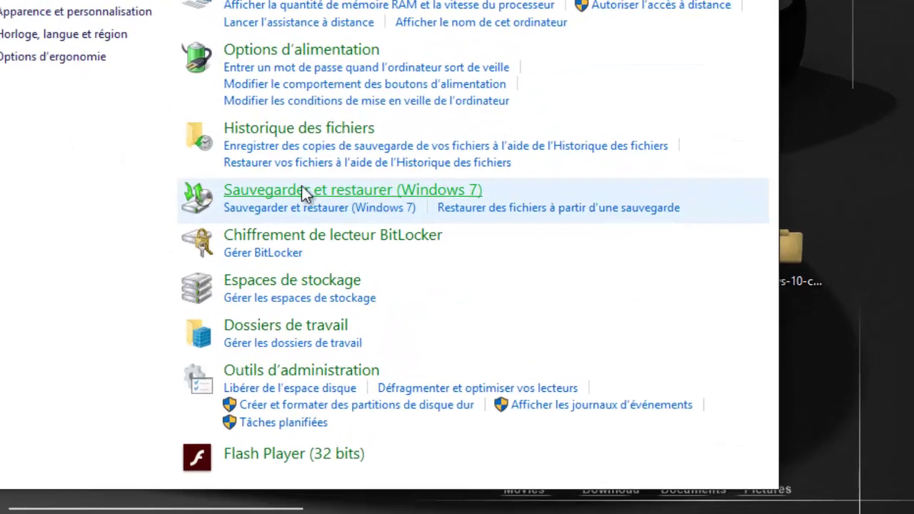
left_click(282, 4)
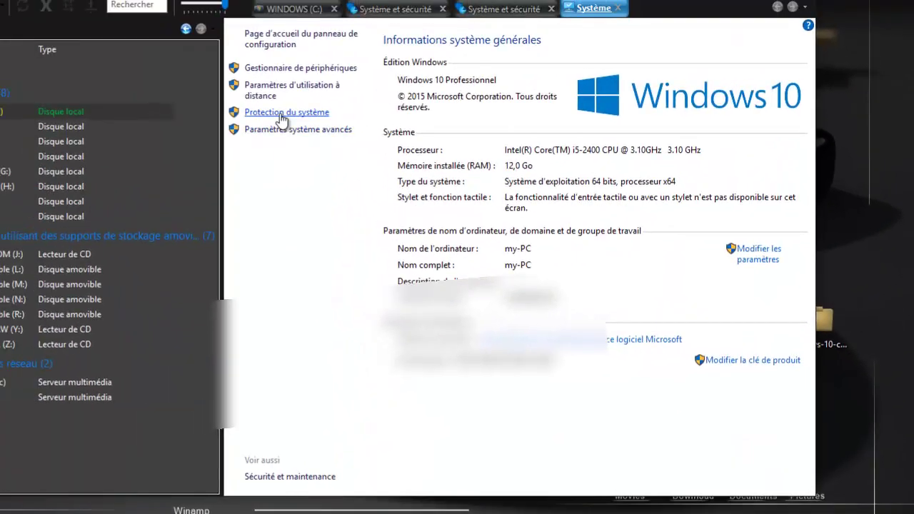
left_click(282, 114)
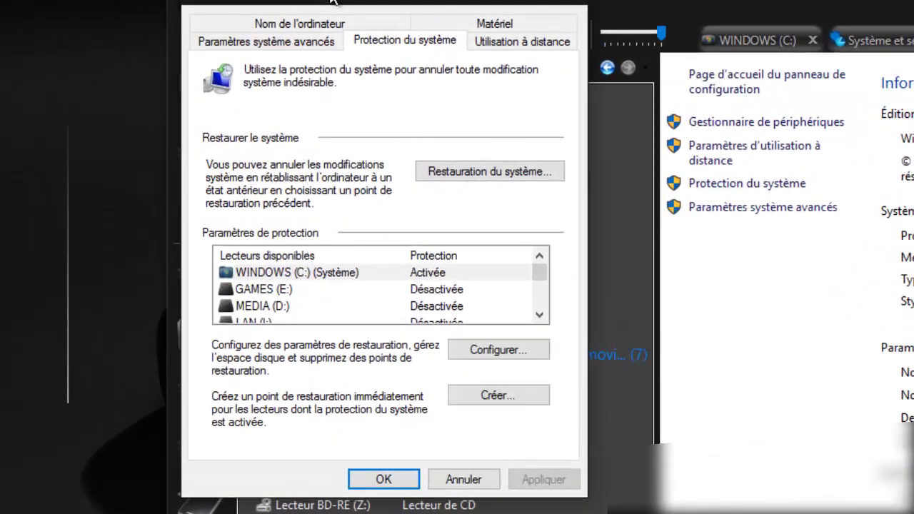
left_click_drag(332, 2, 212, 10)
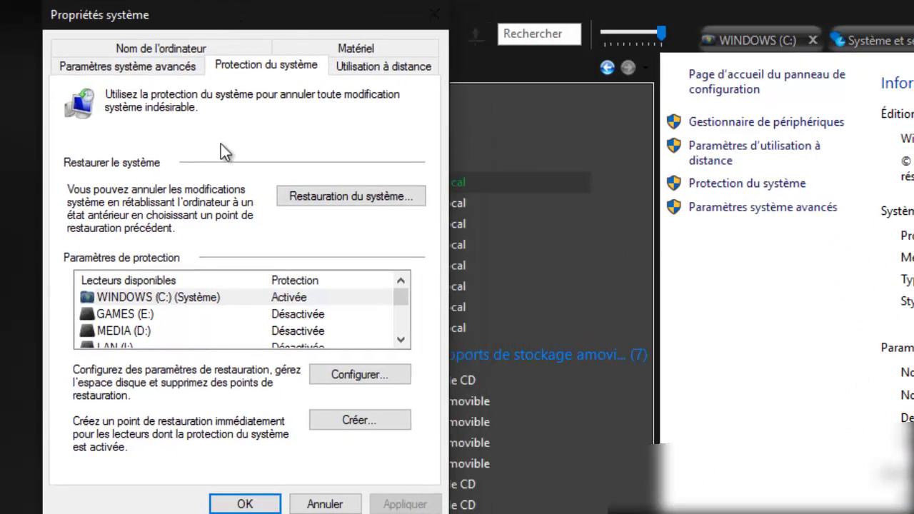
Review the protection configuration of drive C: and the restore point creation dialog, cancelling both without changes.
left_click(341, 373)
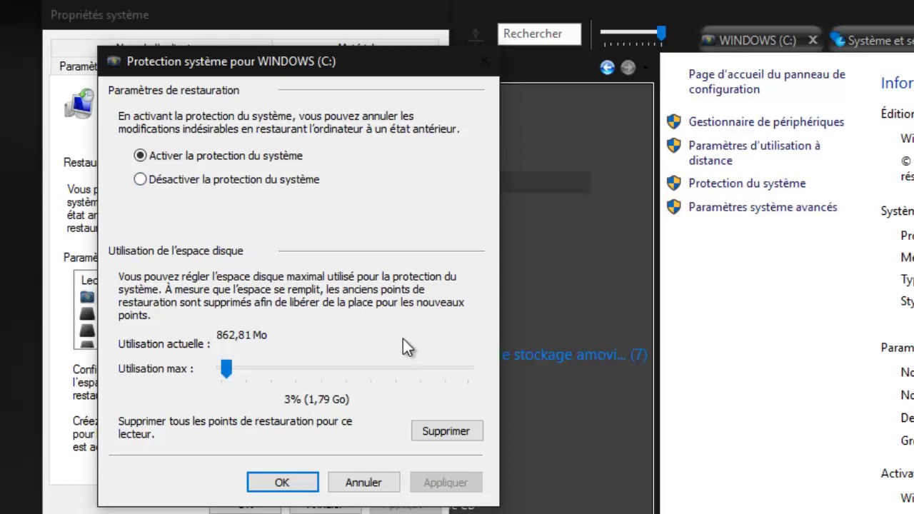
left_click(382, 485)
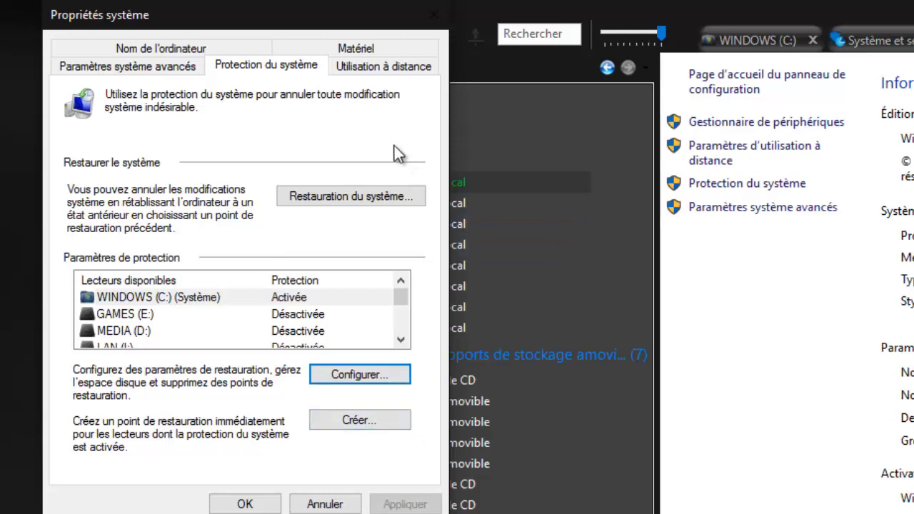
left_click(367, 420)
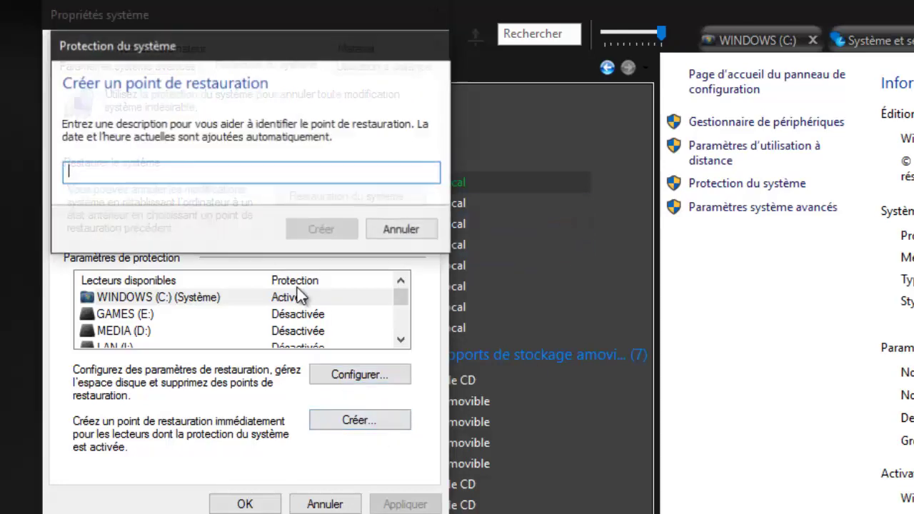
left_click(425, 229)
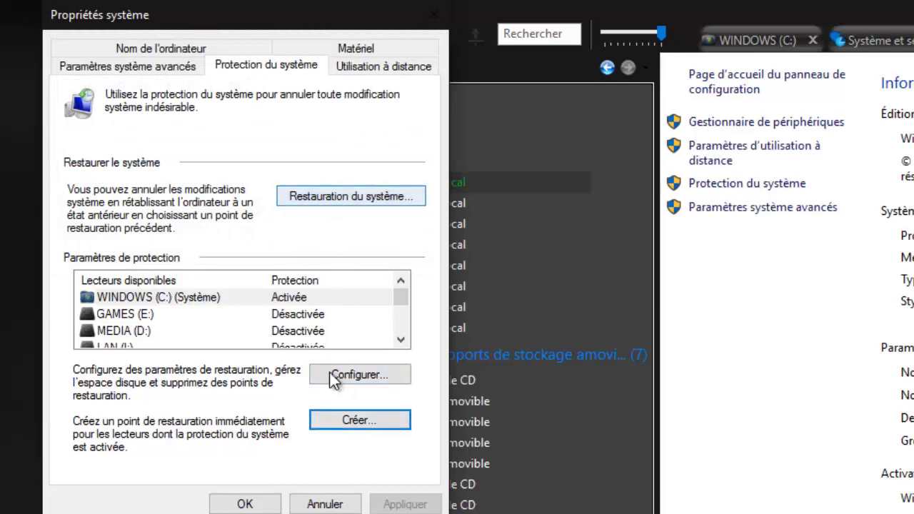
Inspect the available restore points in System Restore, including the UxStyle entry, and close the wizard without restoring.
left_click(374, 378)
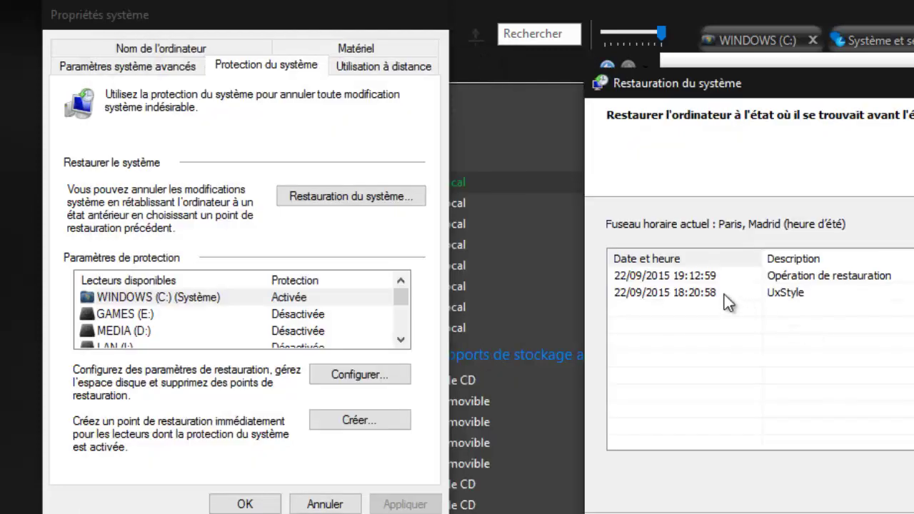
left_click(707, 290)
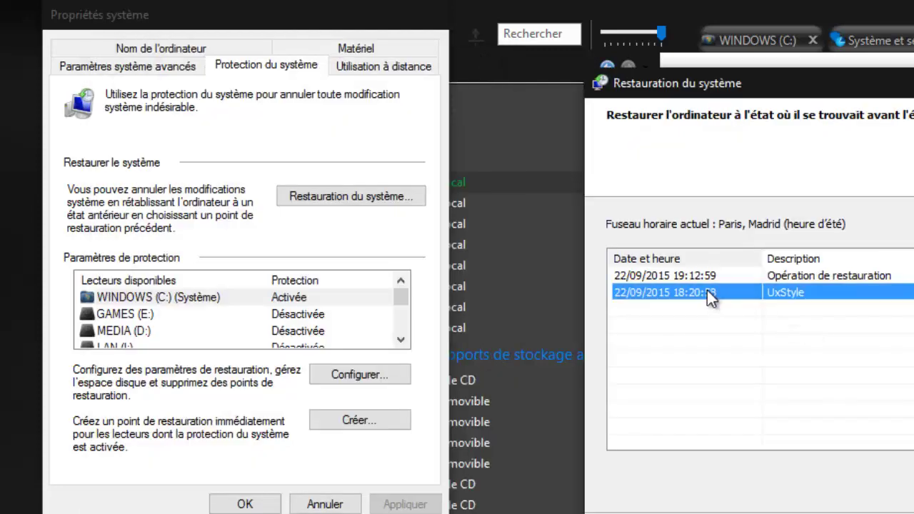
left_click(702, 279)
left_click(704, 293)
key("Escape")
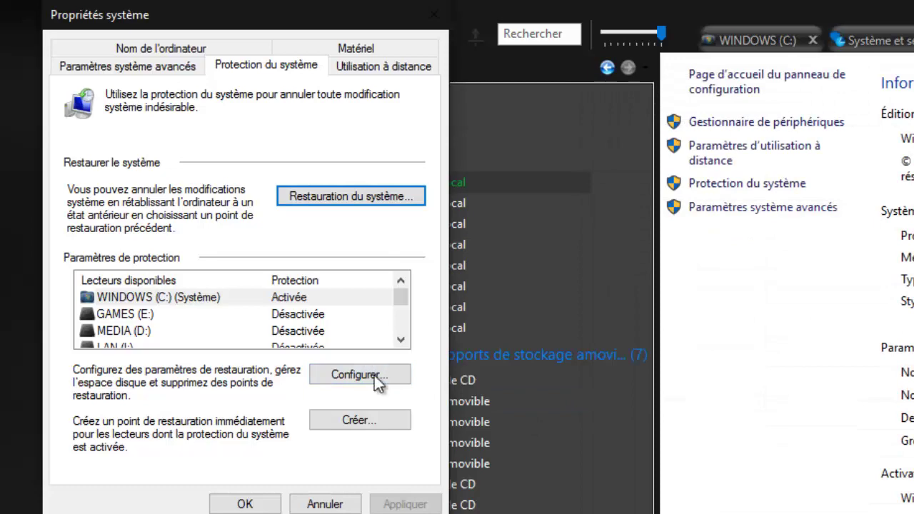
Check the restore settings of drive C: again and reopen the System Restore point list, leaving both without changes.
left_click(358, 383)
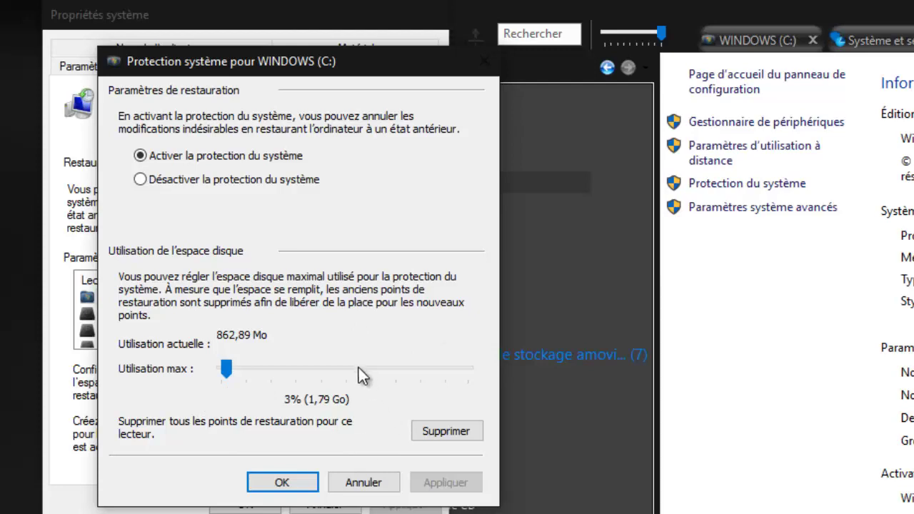
left_click(372, 484)
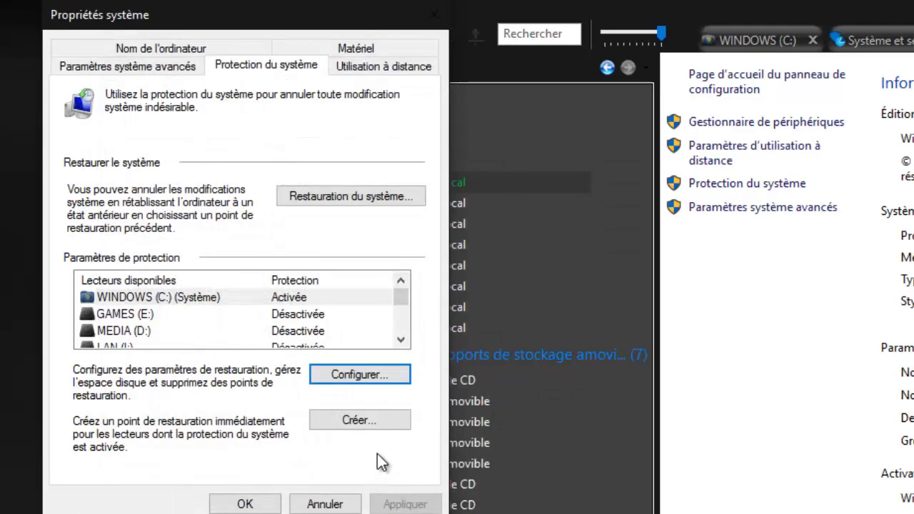
left_click(349, 198)
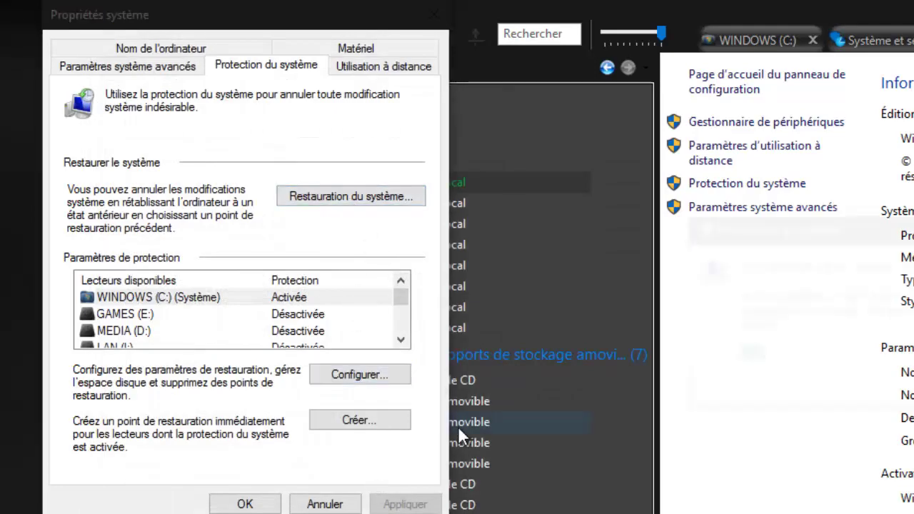
key("Return")
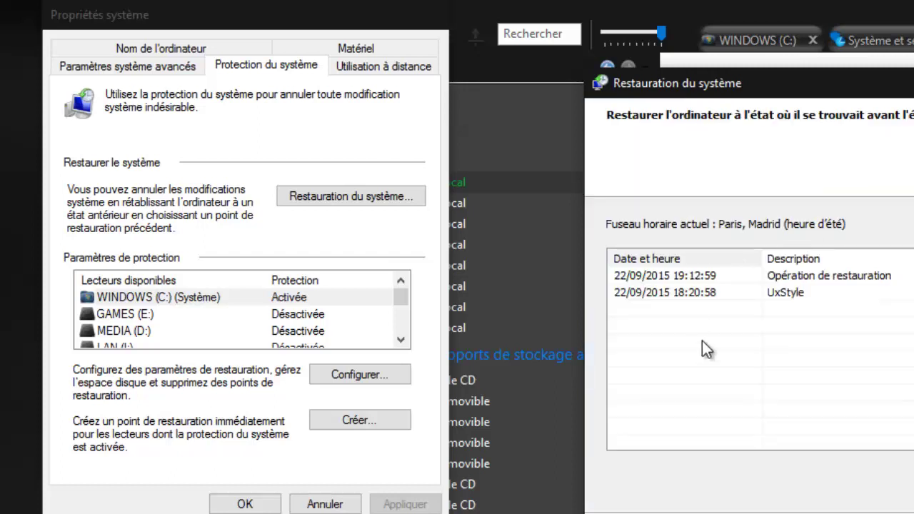
left_click(352, 423)
key("Escape")
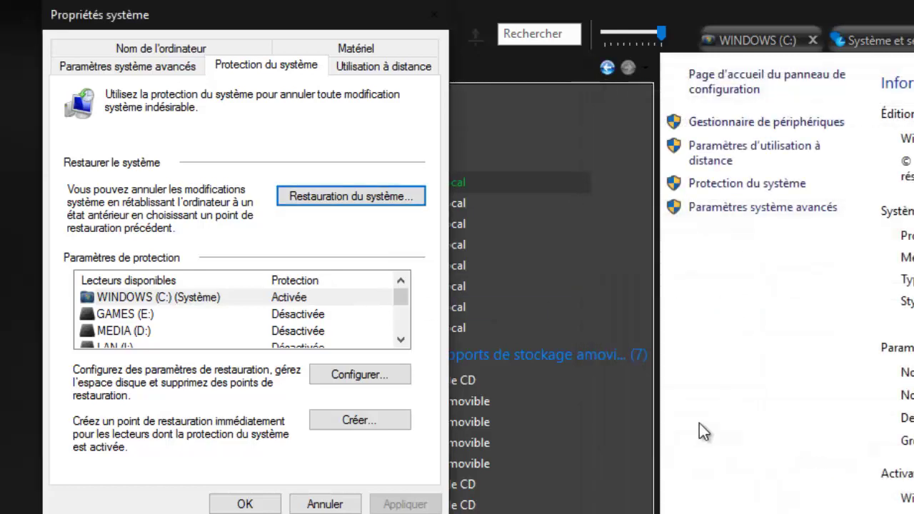
Examine the maximum disk space setting for system protection on drive C:, cancel it and close System Properties without changes.
left_click(389, 375)
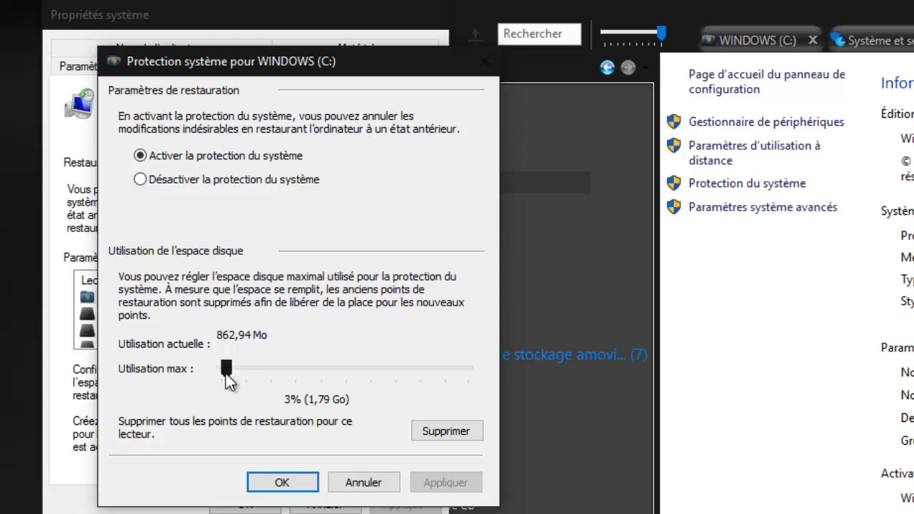
left_click(376, 485)
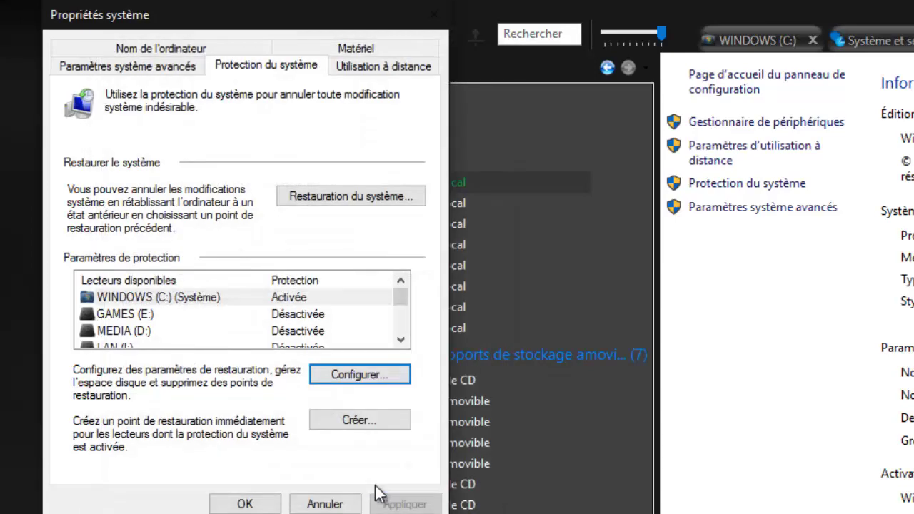
left_click(338, 503)
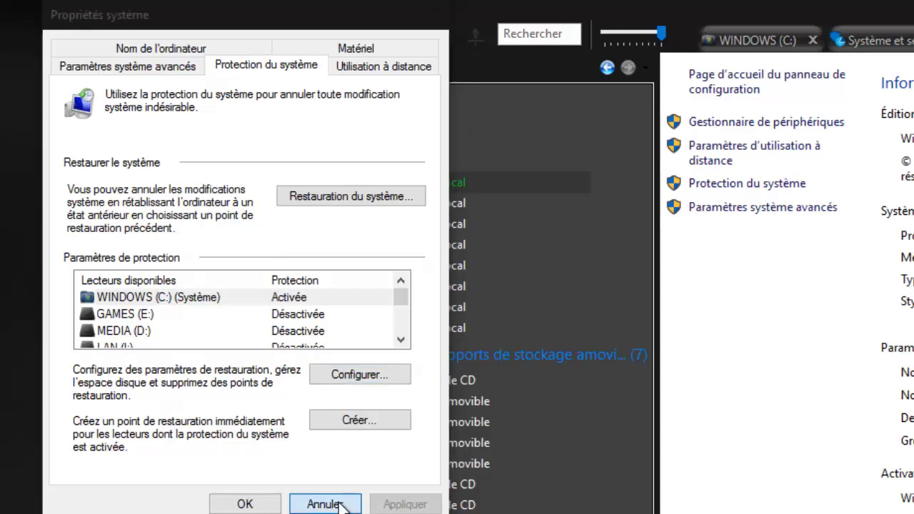